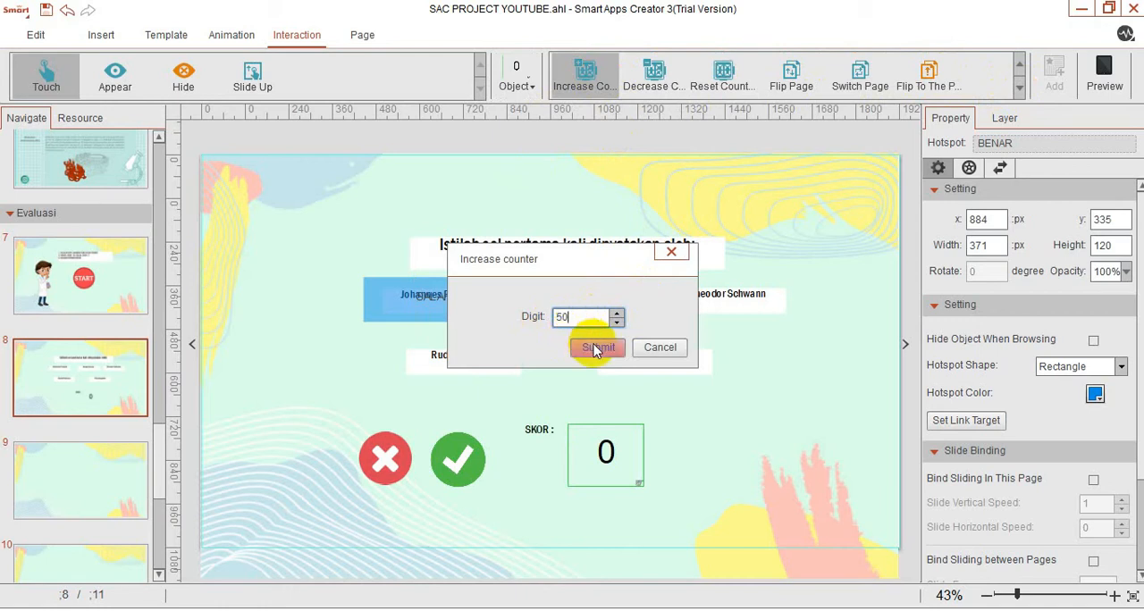
Apply a touch interaction to the BENAR hotspot that increases the score counter by 50.
click(596, 348)
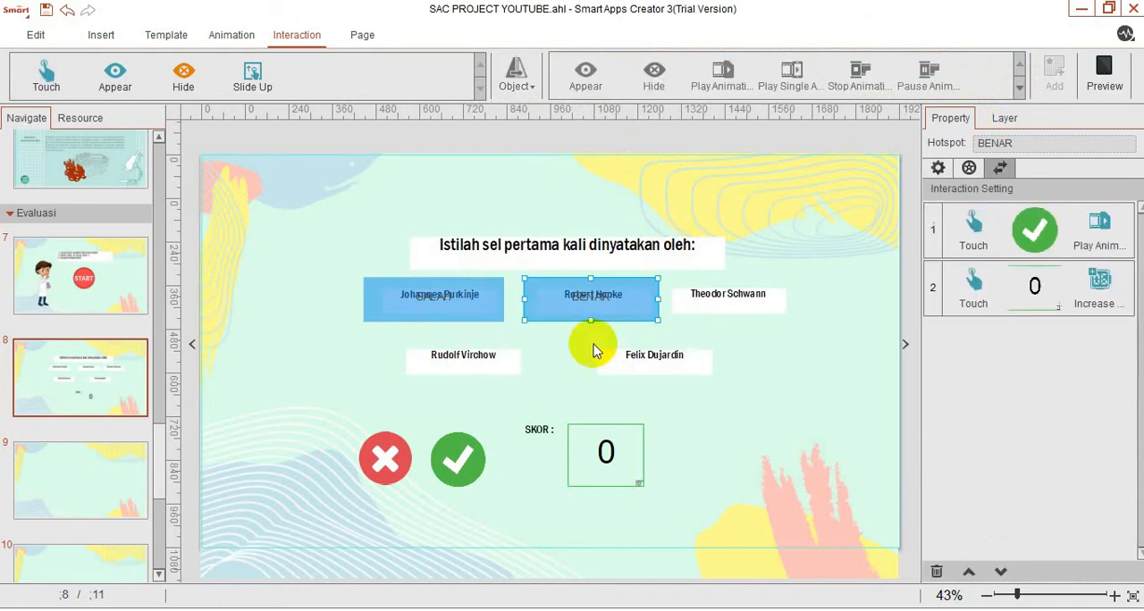
click(826, 289)
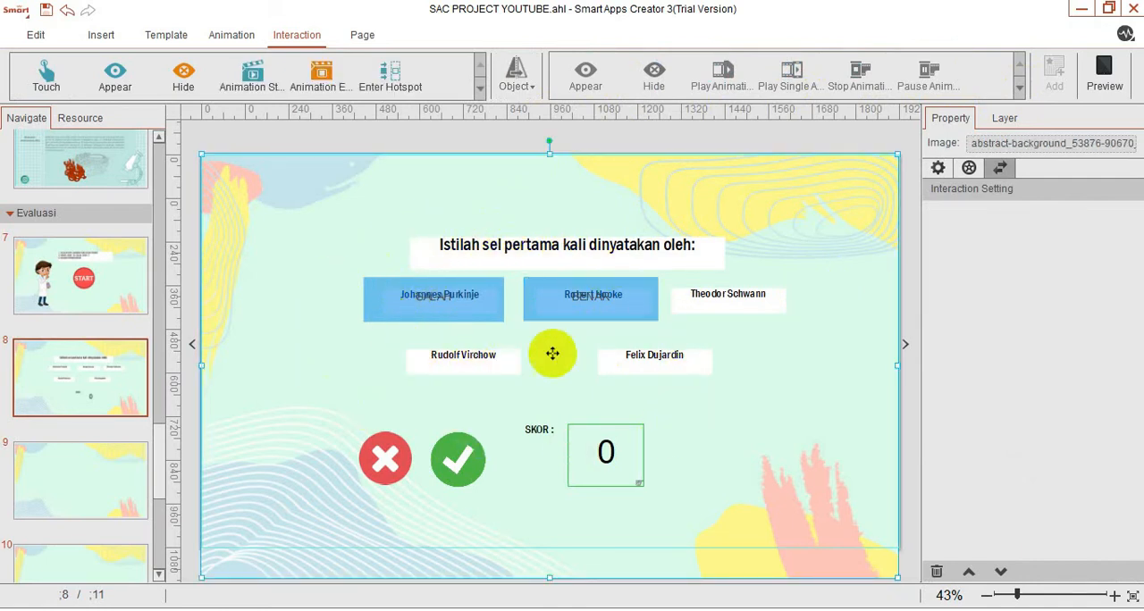
Duplicate the SALAH hotspot over the three uncovered answers: Theodor Schwann, Rudolf Virchow and Felix Dujardin.
click(464, 303)
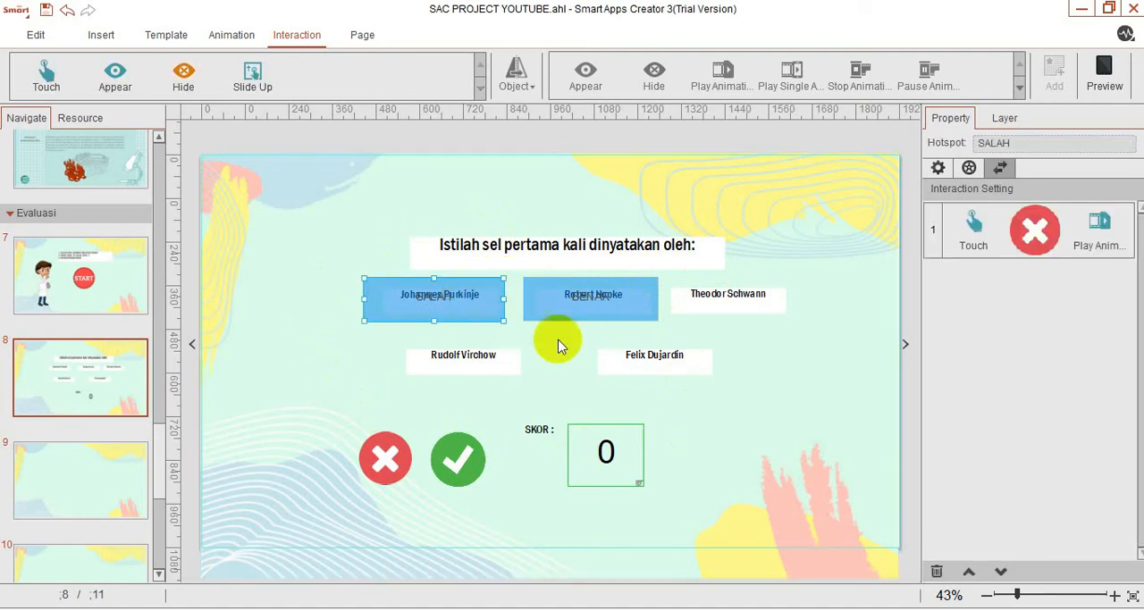
click(302, 367)
key(ctrl+v)
drag(443, 309, 743, 304)
click(320, 334)
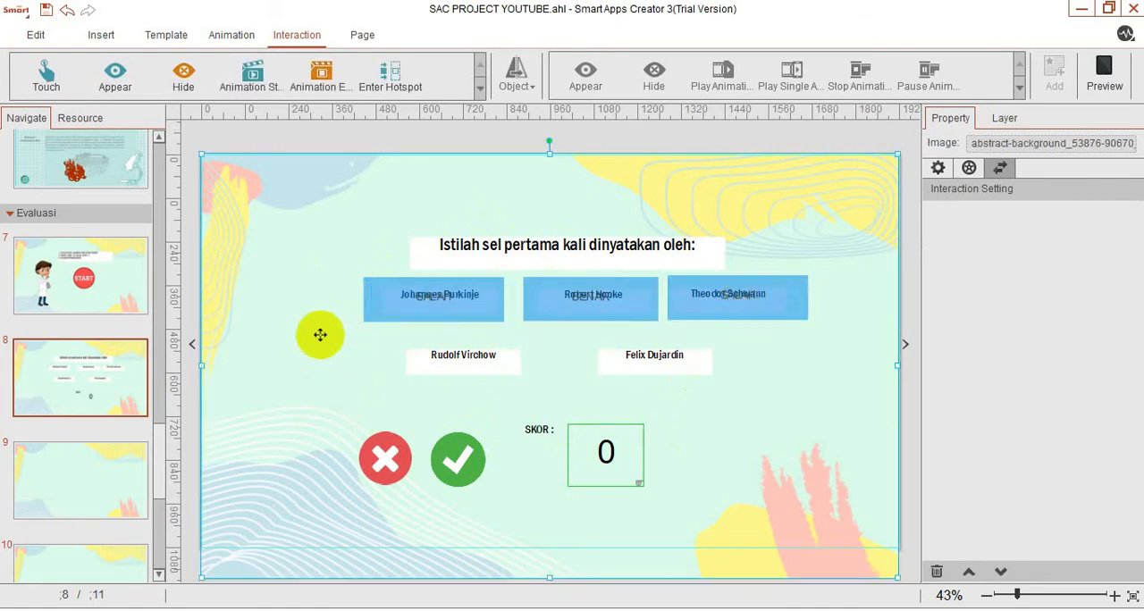
key(ctrl+v)
drag(396, 325, 447, 365)
click(337, 363)
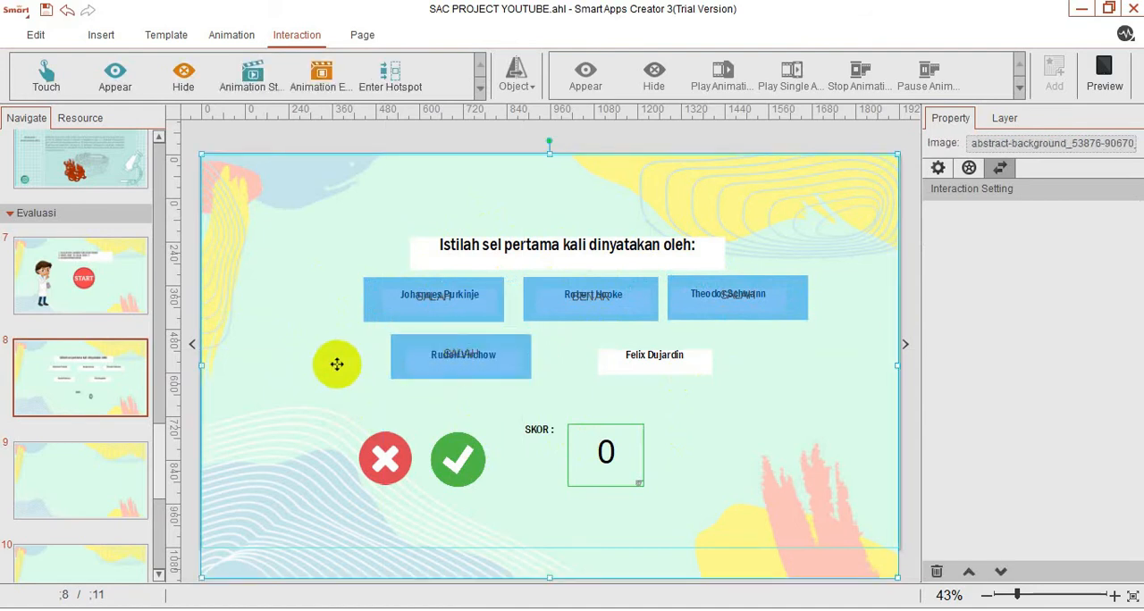
key(ctrl+v)
drag(416, 302, 641, 363)
click(692, 411)
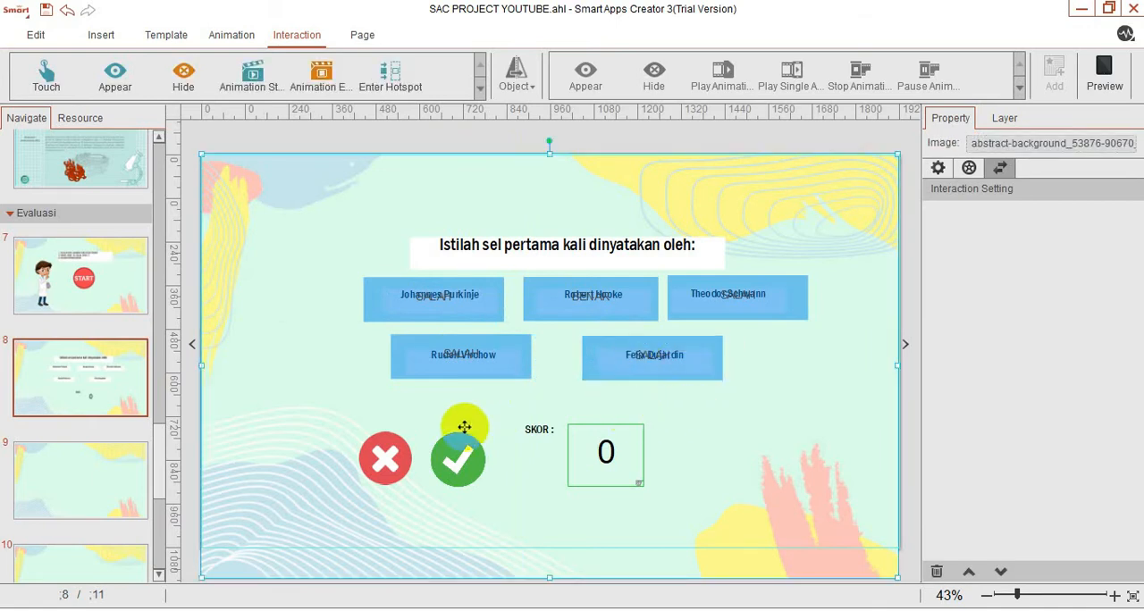
Give the red cross image an Animation End trigger for single animation 2, targeting the cross image itself.
click(398, 461)
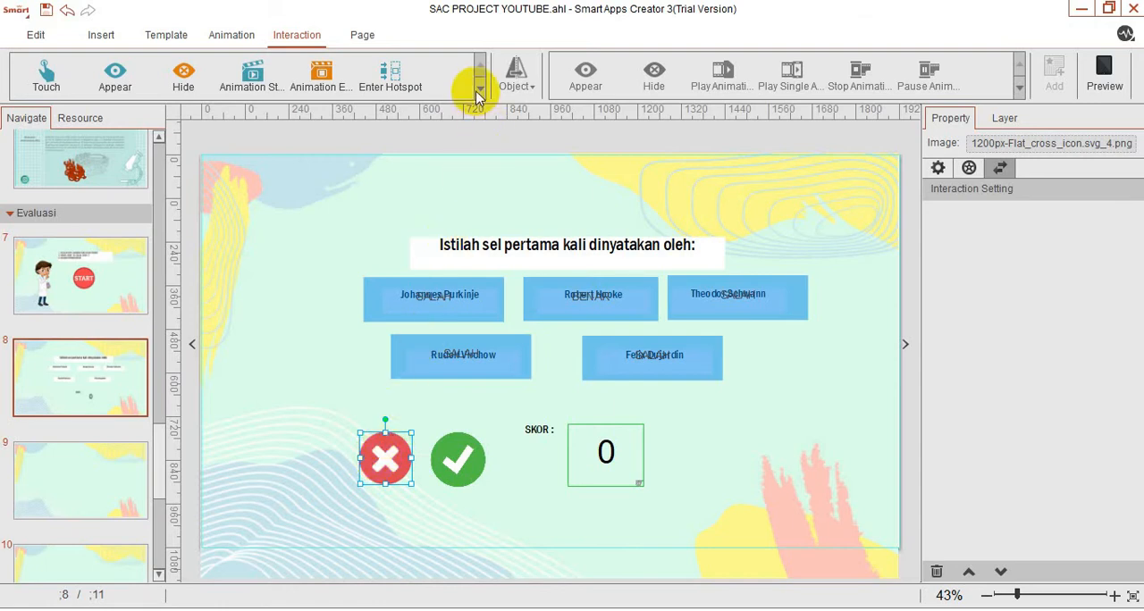
click(338, 76)
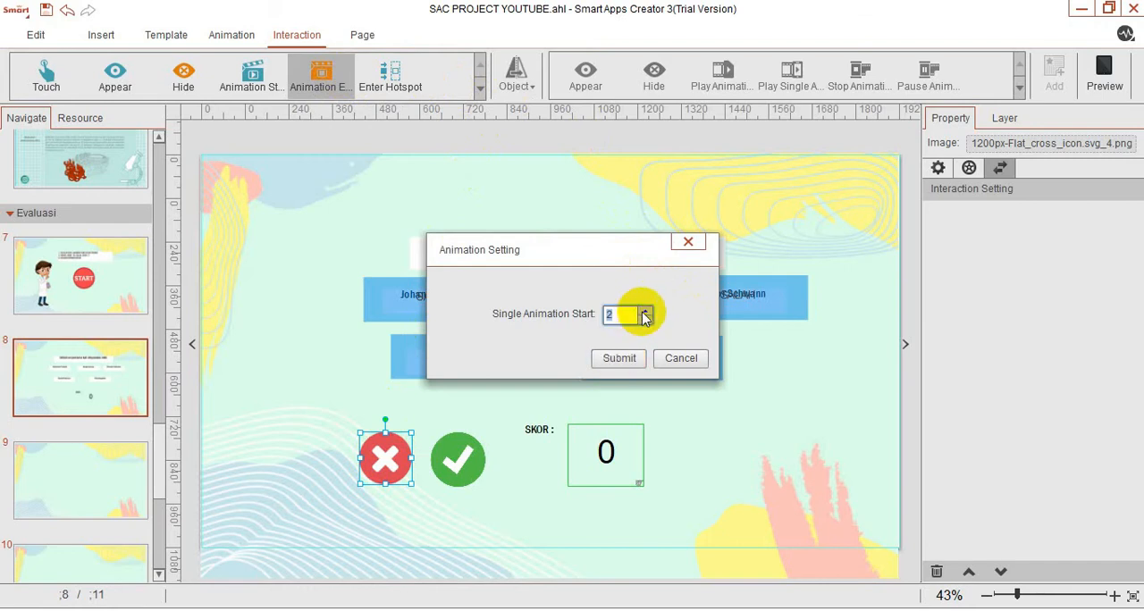
click(621, 357)
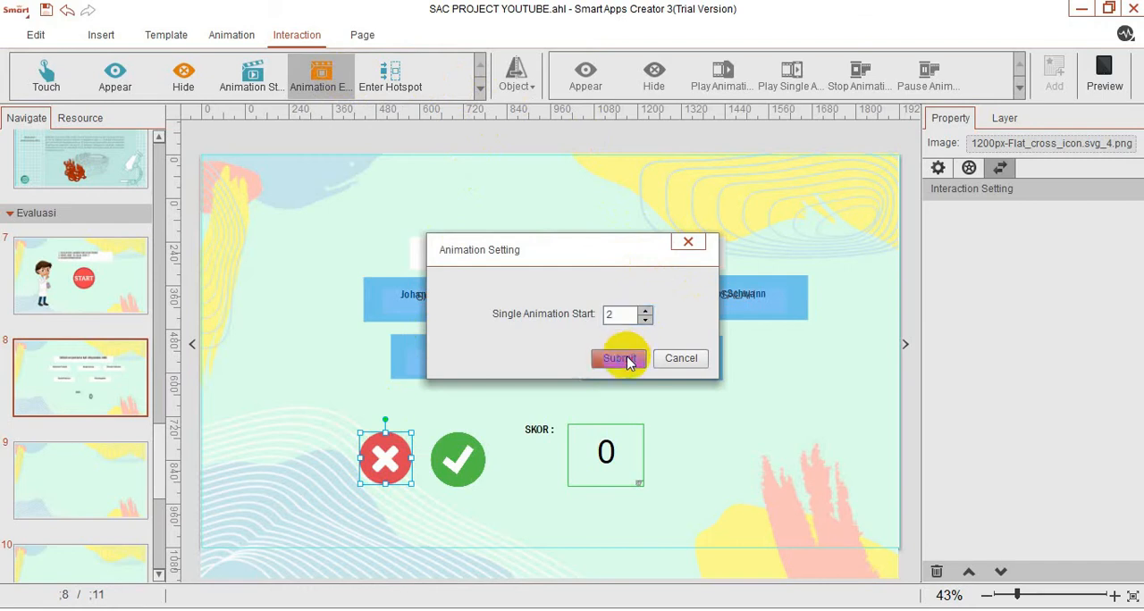
click(516, 79)
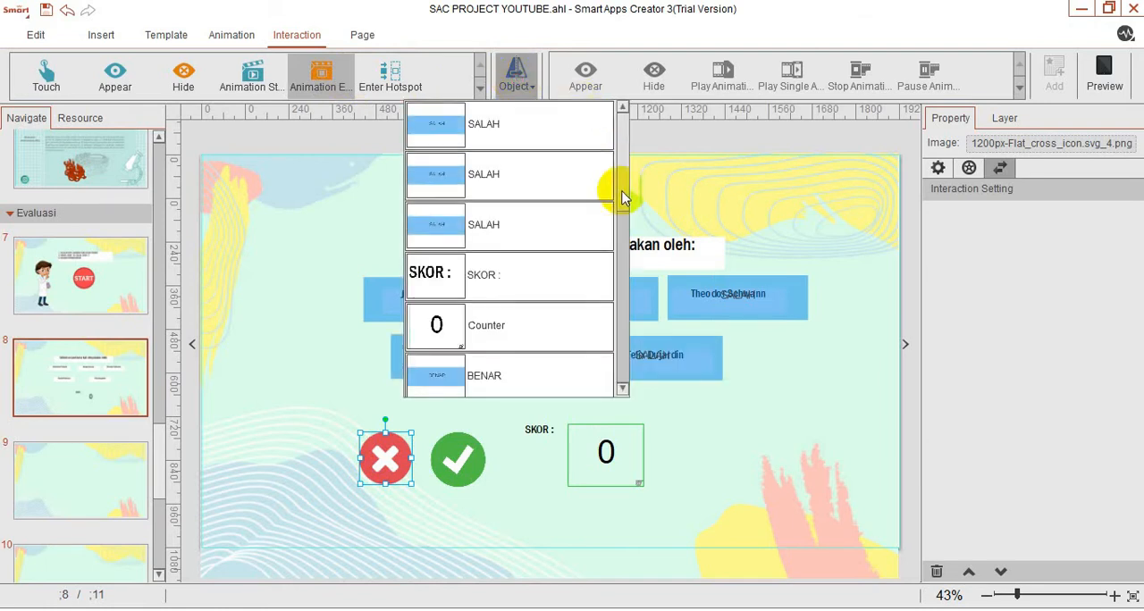
click(623, 197)
mouse_move(623, 197)
mouse_down()
mouse_move(605, 274)
mouse_move(613, 317)
mouse_move(612, 282)
mouse_up()
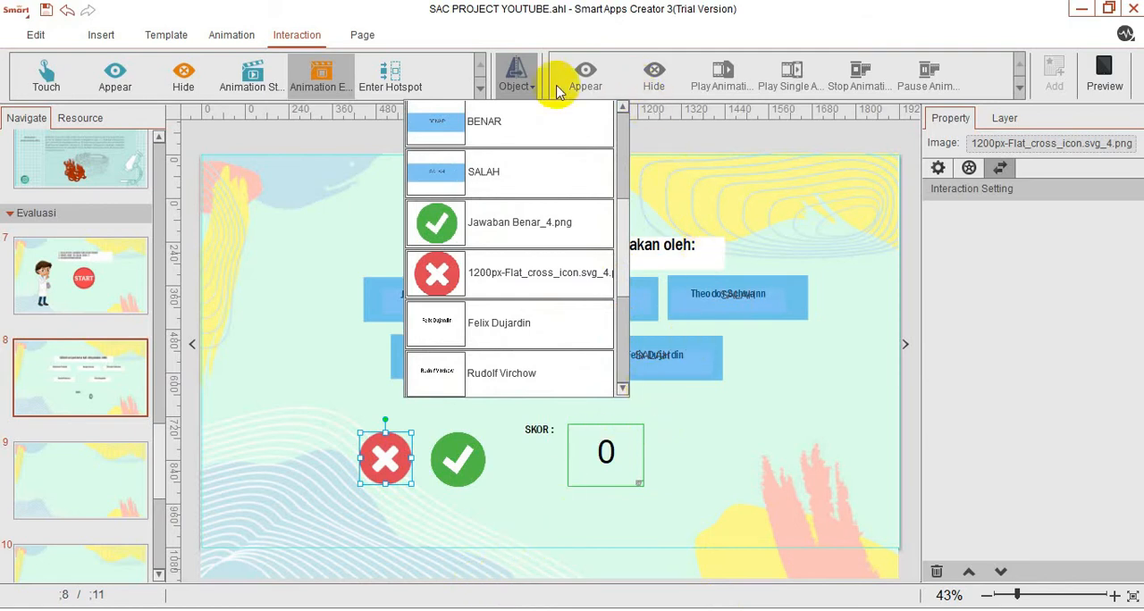
click(533, 284)
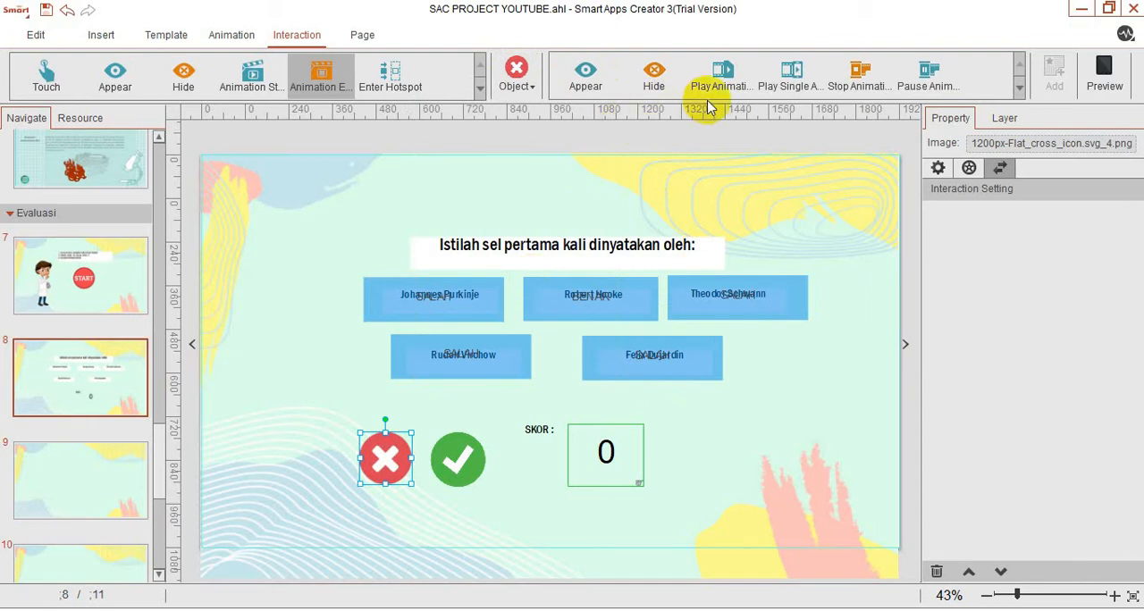
Assign the red cross trigger a Switch Page action leading to page 9 of the Evaluasi section.
click(1018, 85)
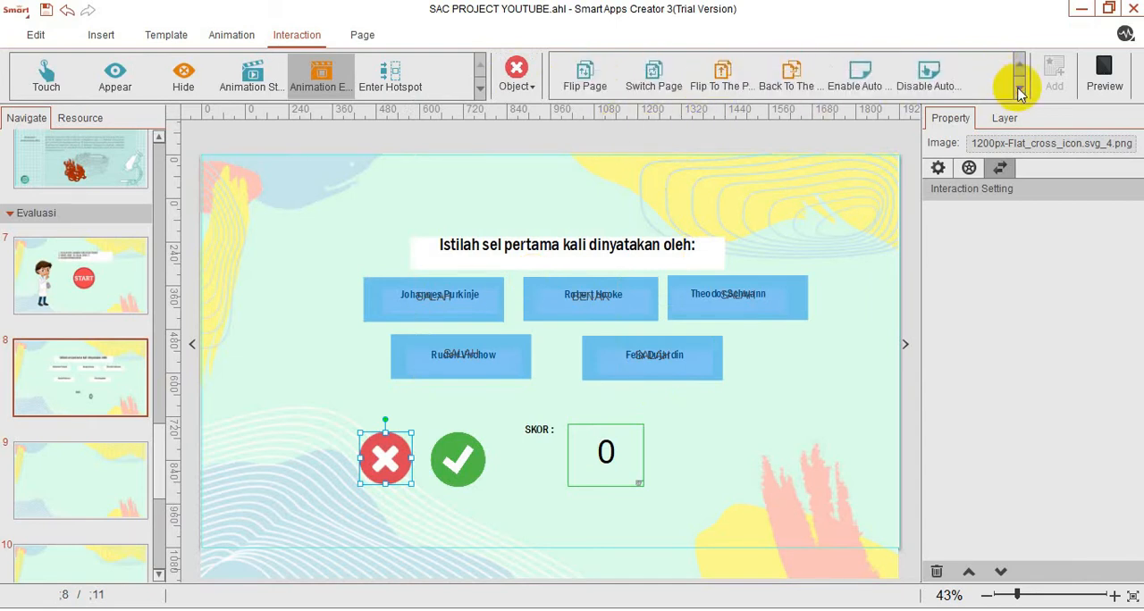
click(660, 79)
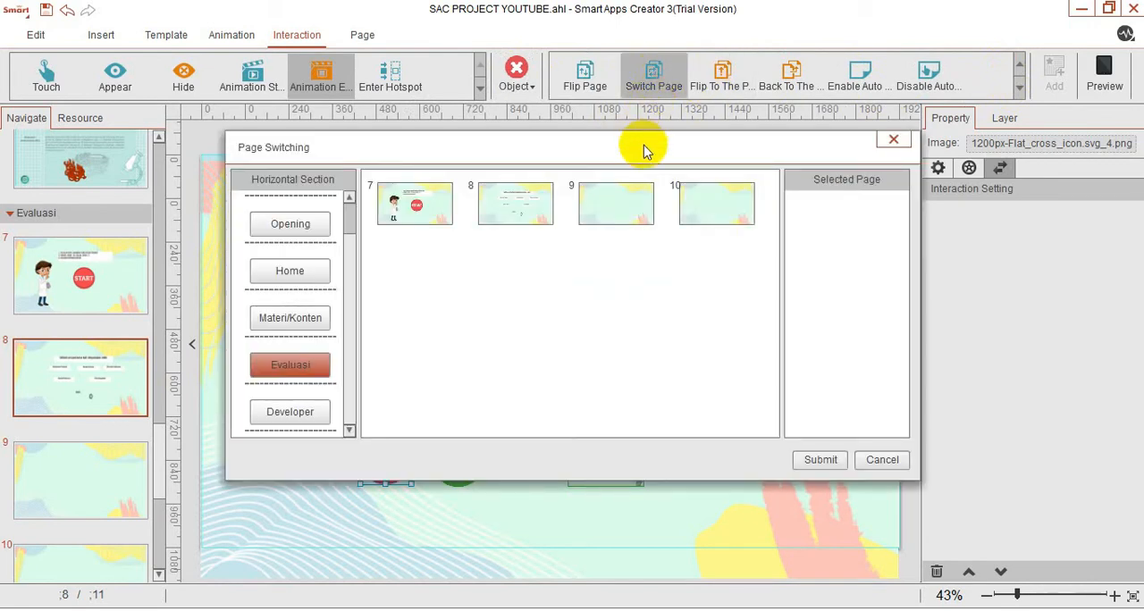
click(632, 204)
click(818, 458)
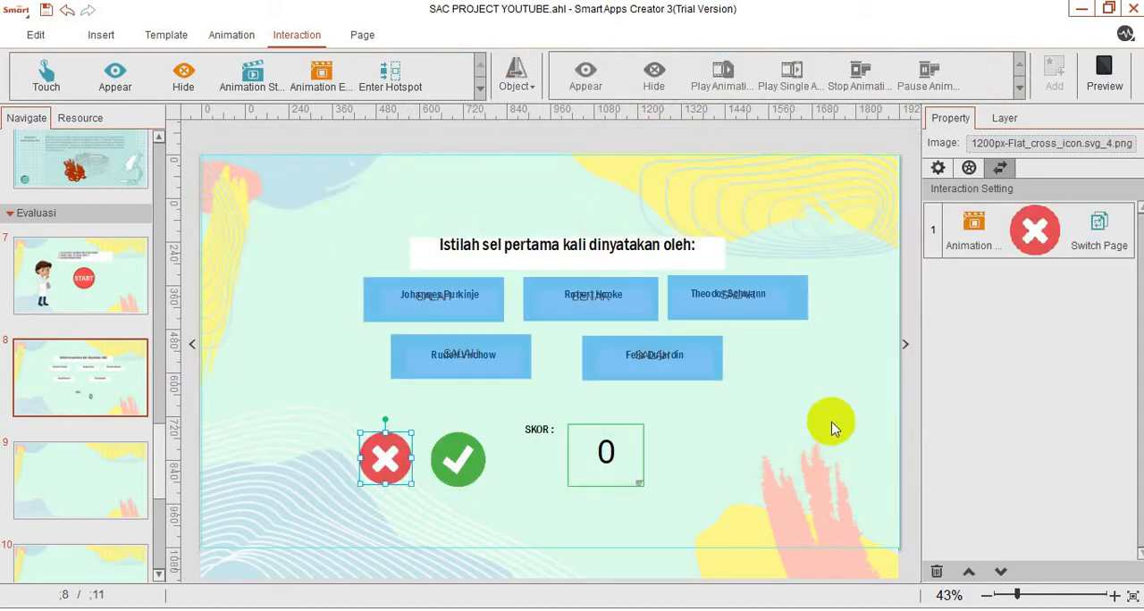
Give the green check image an Animation End trigger for single animation 2, targeting Jawaban Benar_4.png itself.
click(467, 463)
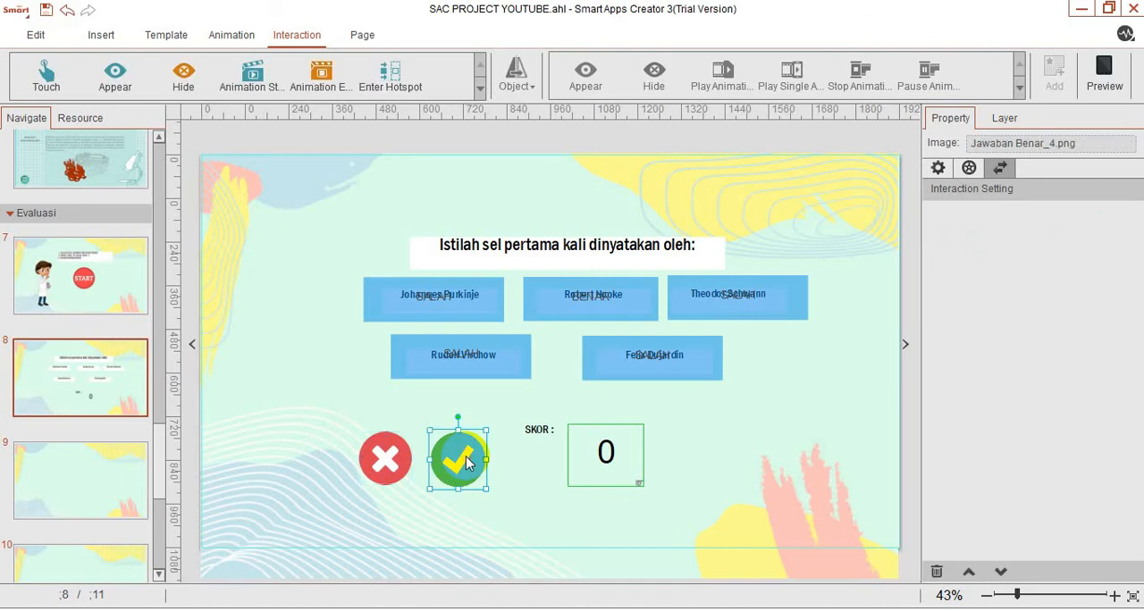
click(385, 458)
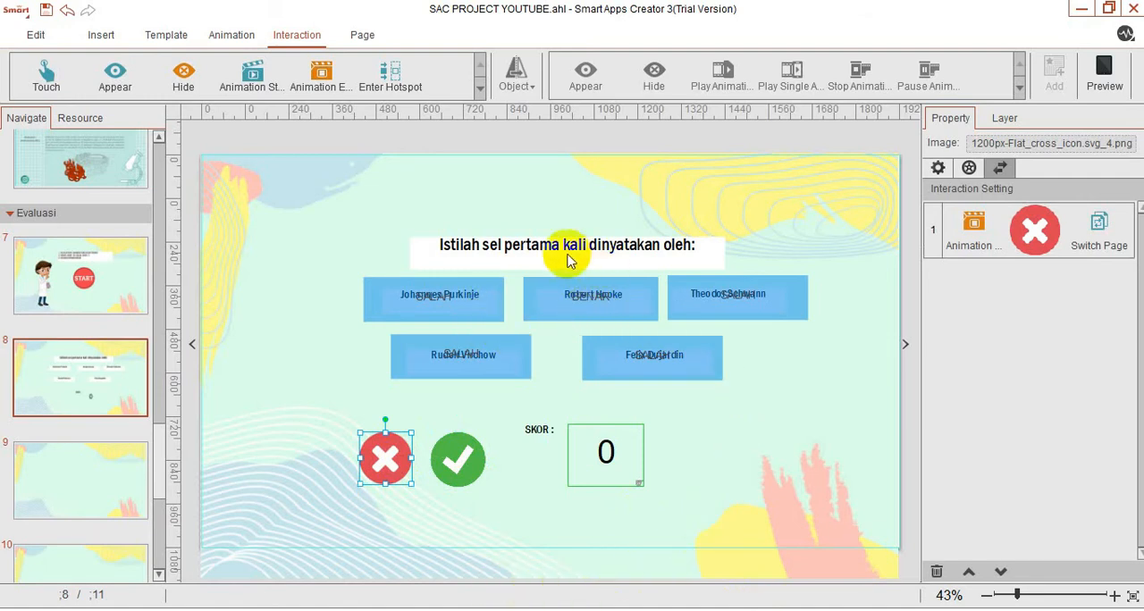
click(459, 459)
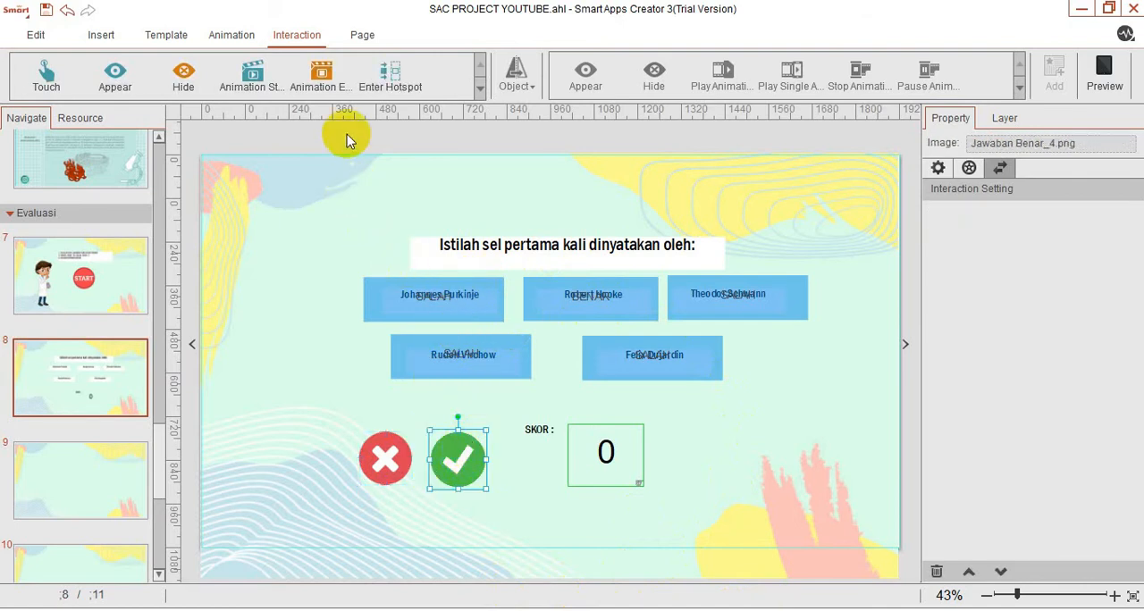
click(295, 86)
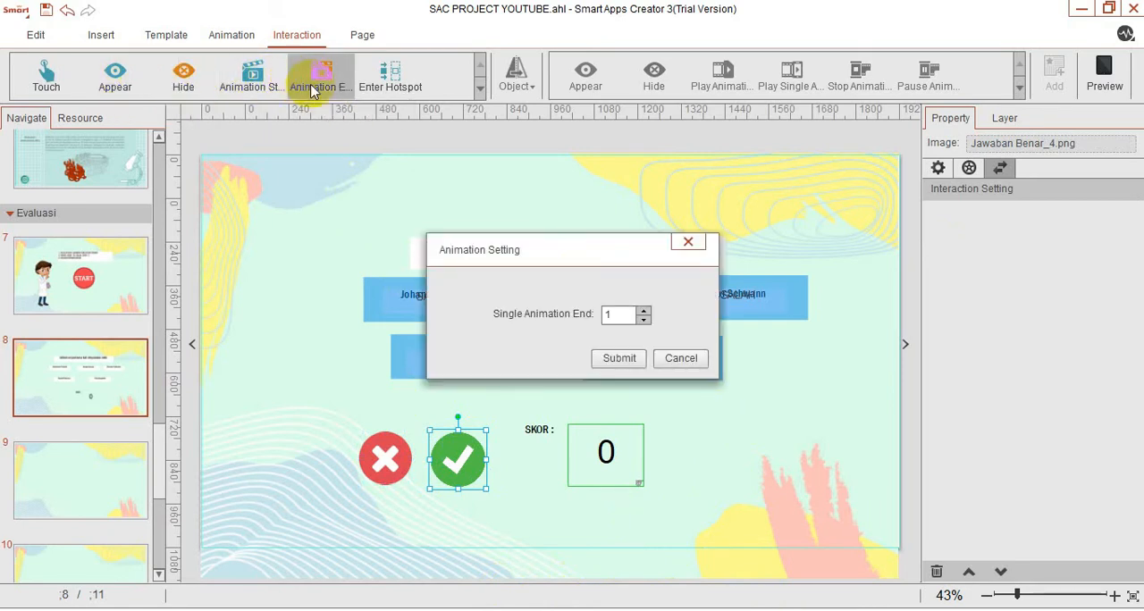
click(643, 309)
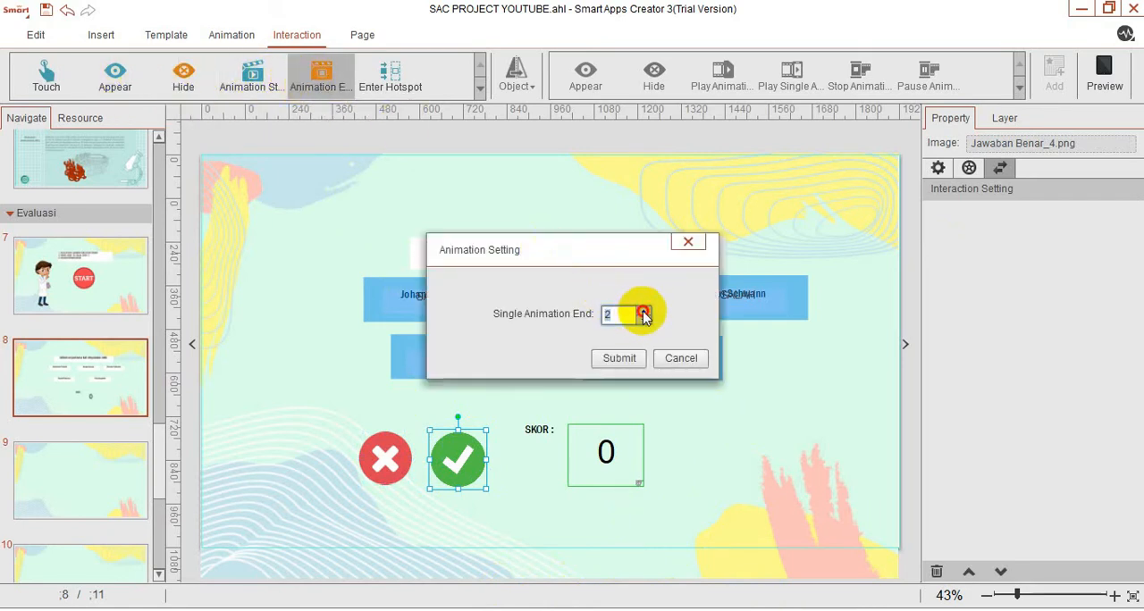
click(620, 357)
click(520, 79)
scroll(529, 259, down, 1)
scroll(528, 268, down, 1)
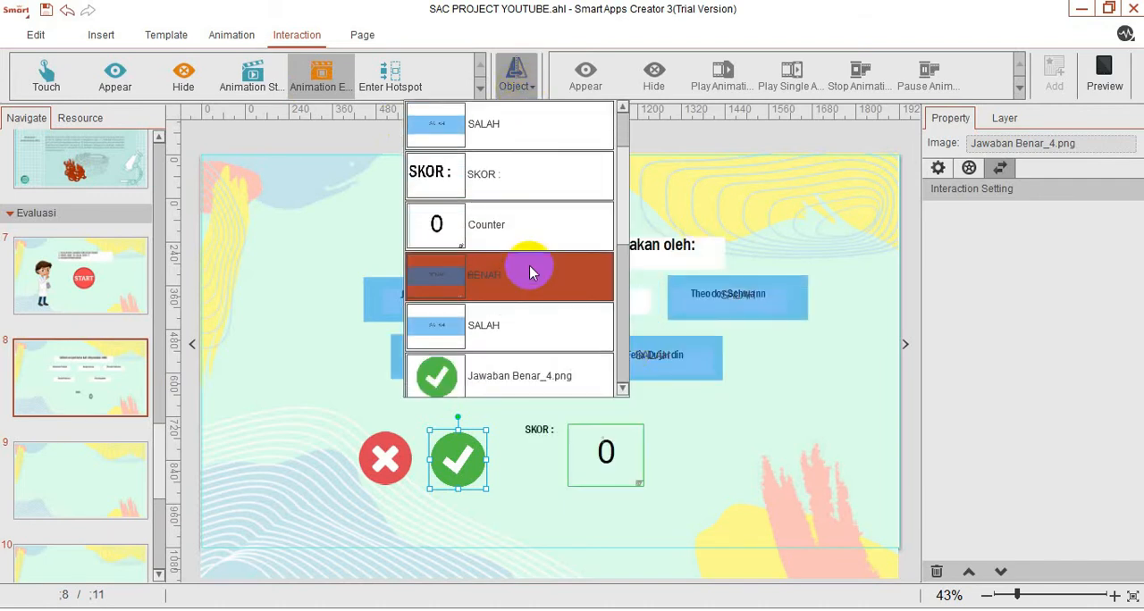
click(518, 370)
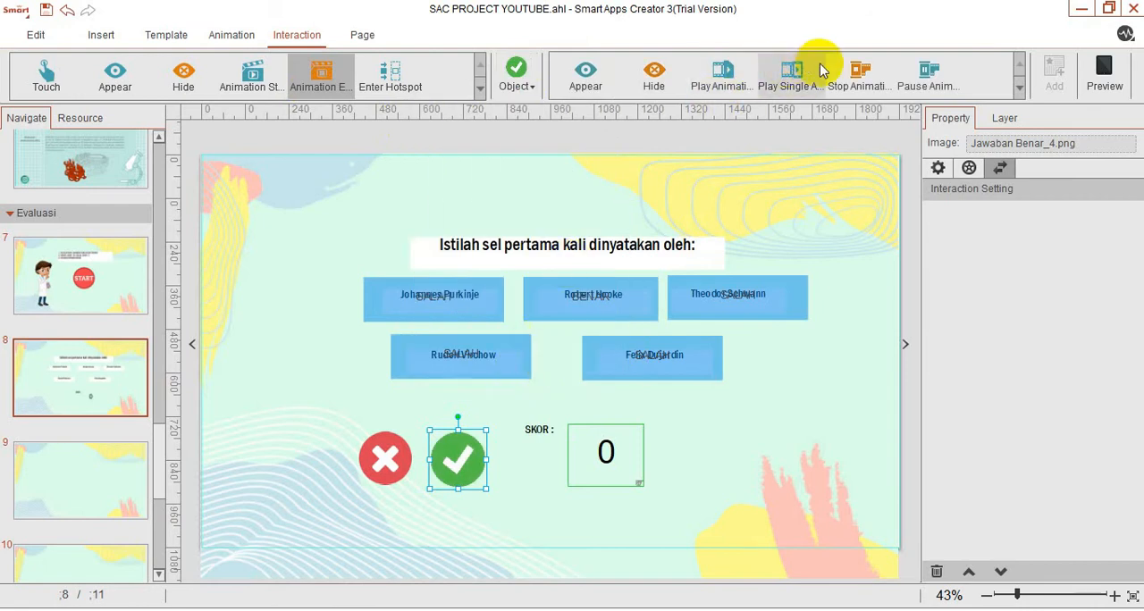
Assign the green check trigger a Switch Page action leading to page 9 of the Evaluasi section.
click(1019, 88)
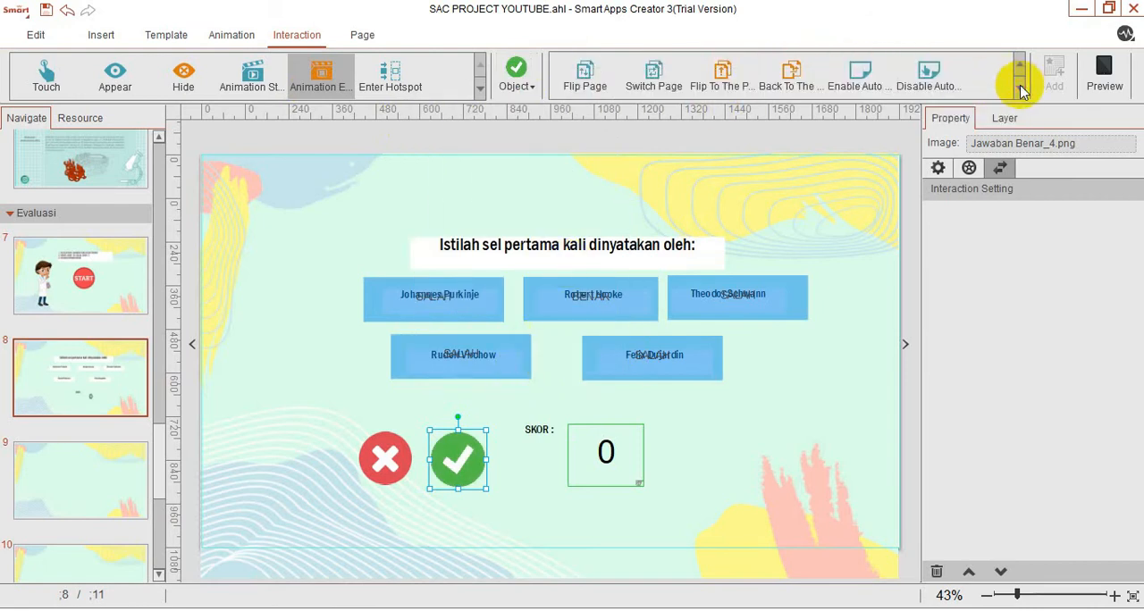
click(655, 82)
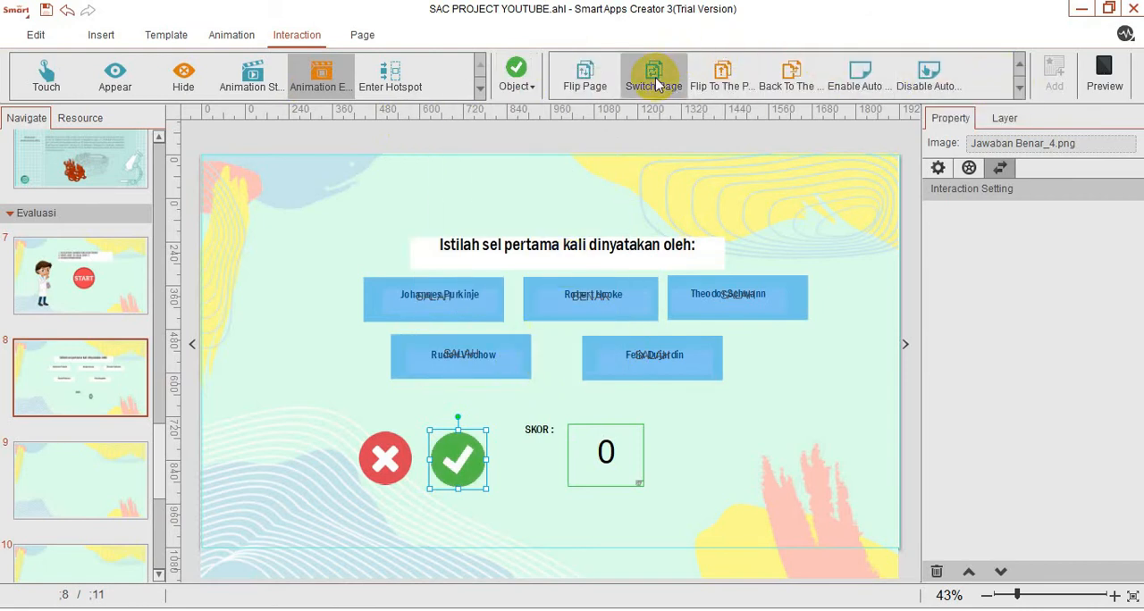
click(626, 209)
click(818, 459)
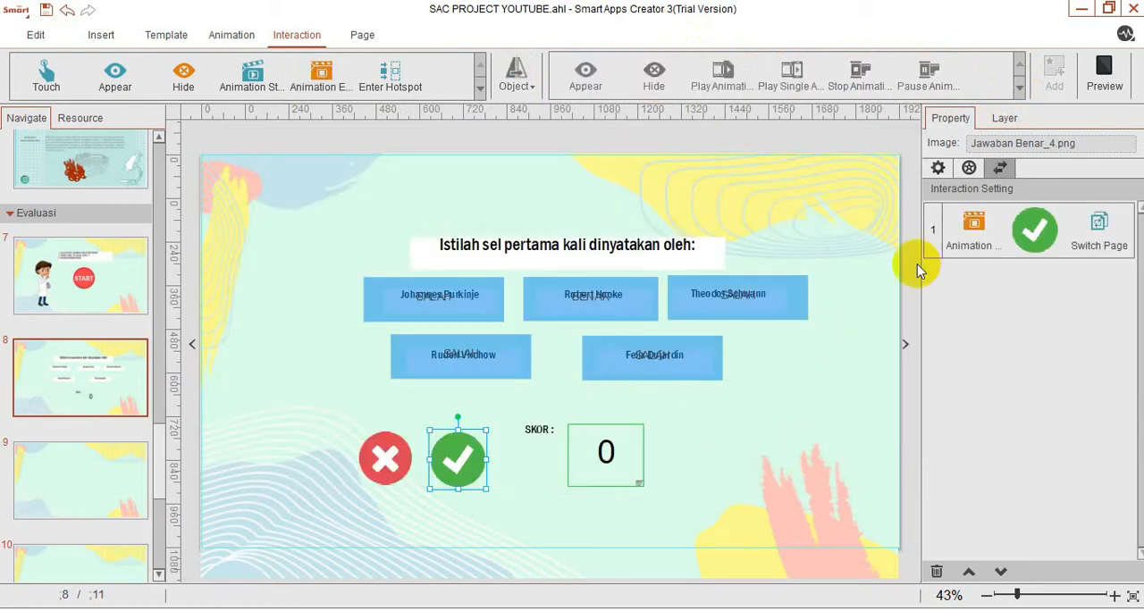
Preview the question page, test the wrong answer Johannes Purkinje, and close the preview.
click(1097, 70)
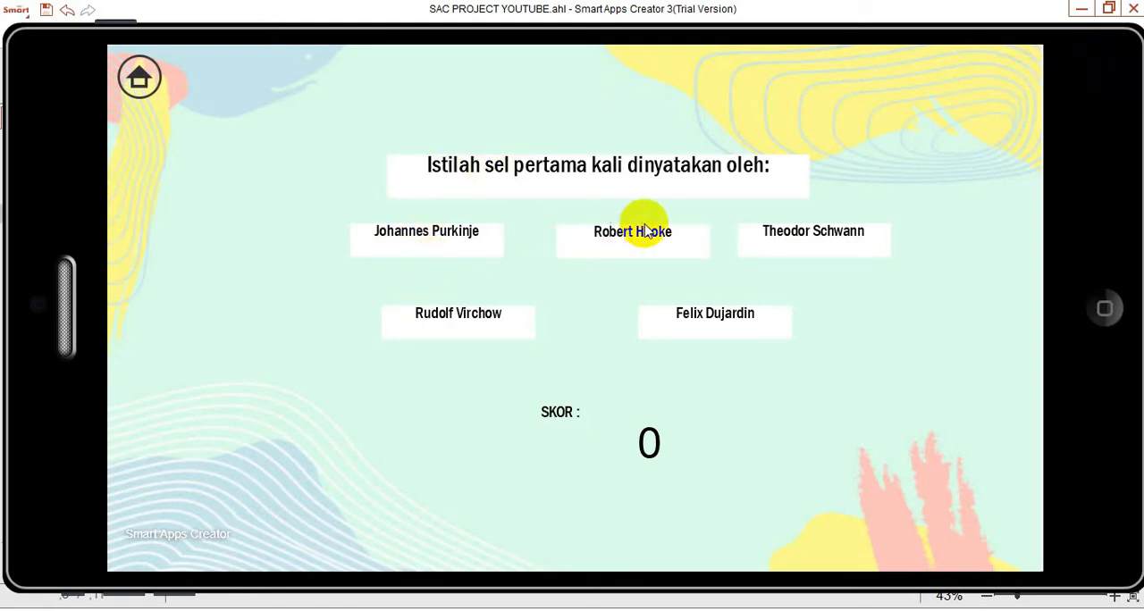
click(436, 238)
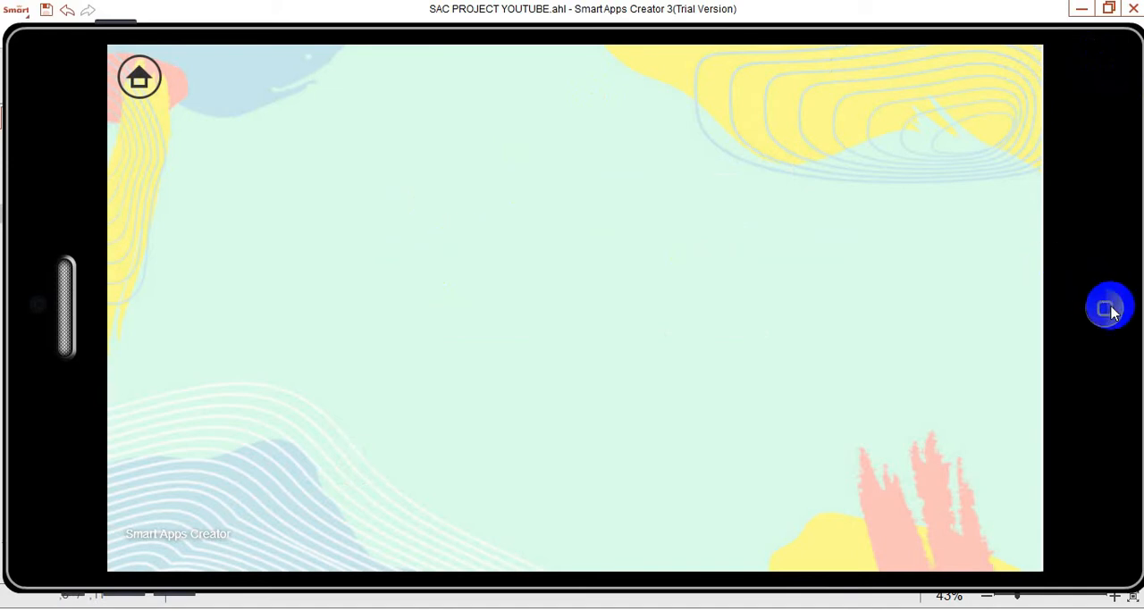
click(1104, 308)
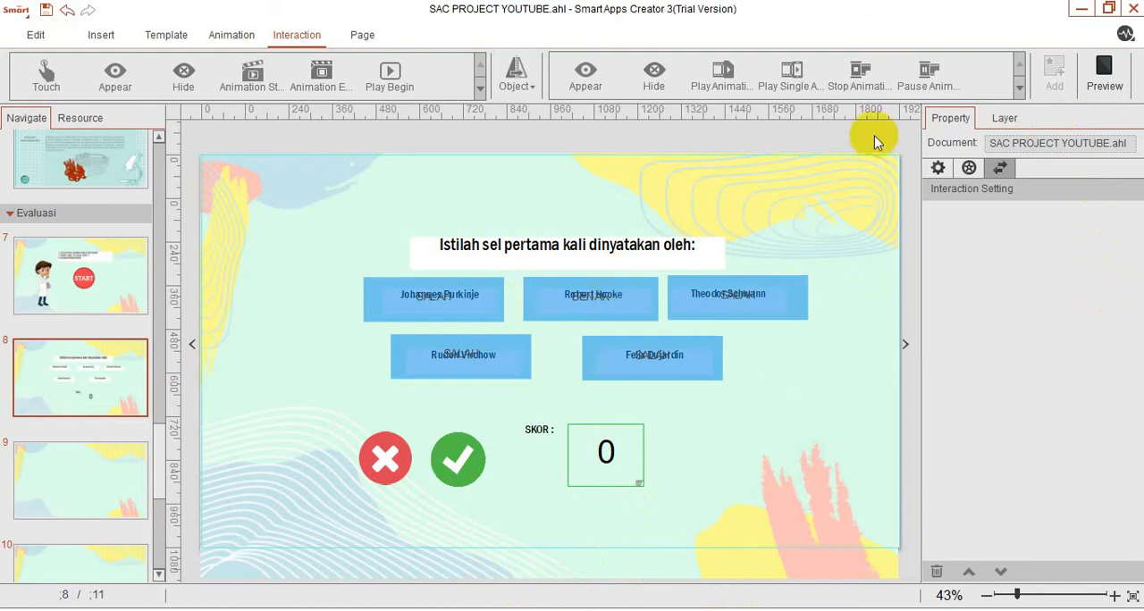
Preview the question page again, test the correct answer Robert Hooke, and close the preview.
click(1103, 73)
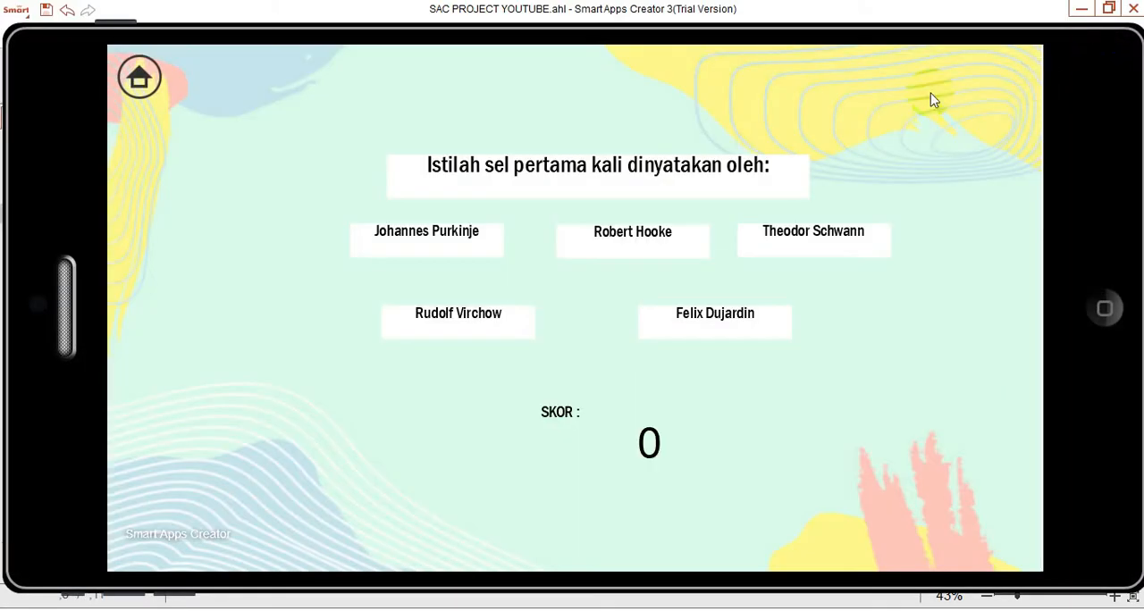
click(601, 243)
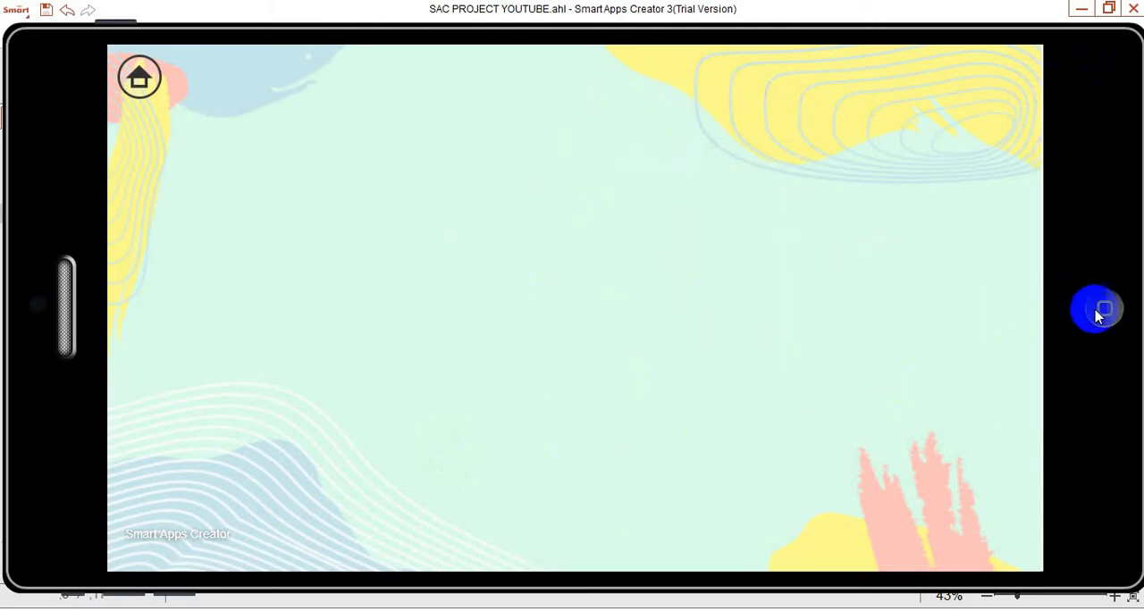
click(1101, 310)
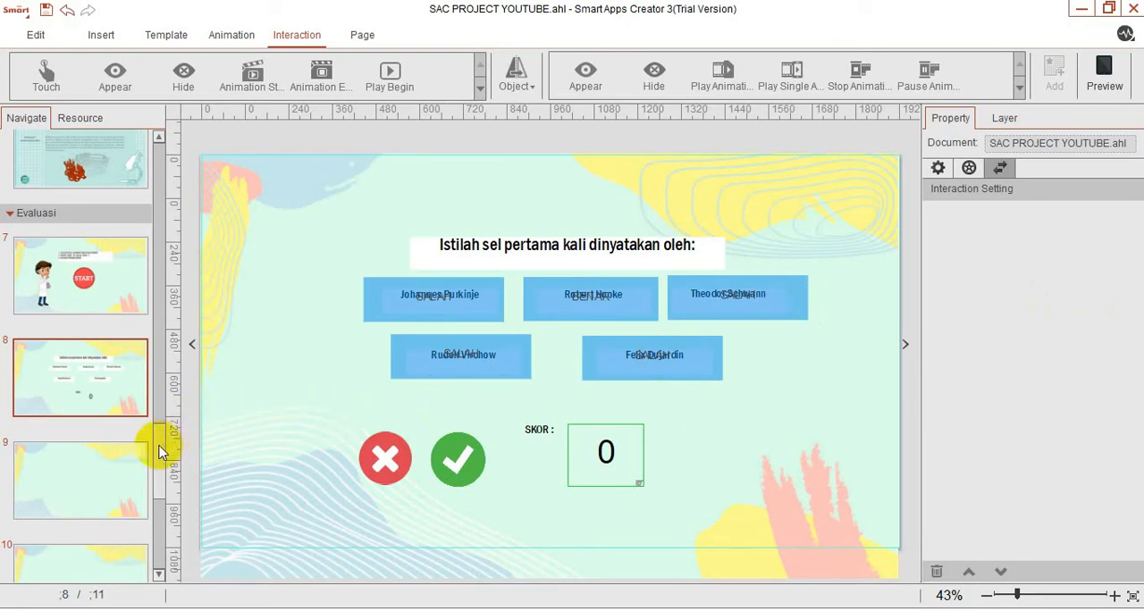
Insert a text box on page 9, enlarge it, and place it centred in the upper part of the page.
click(118, 471)
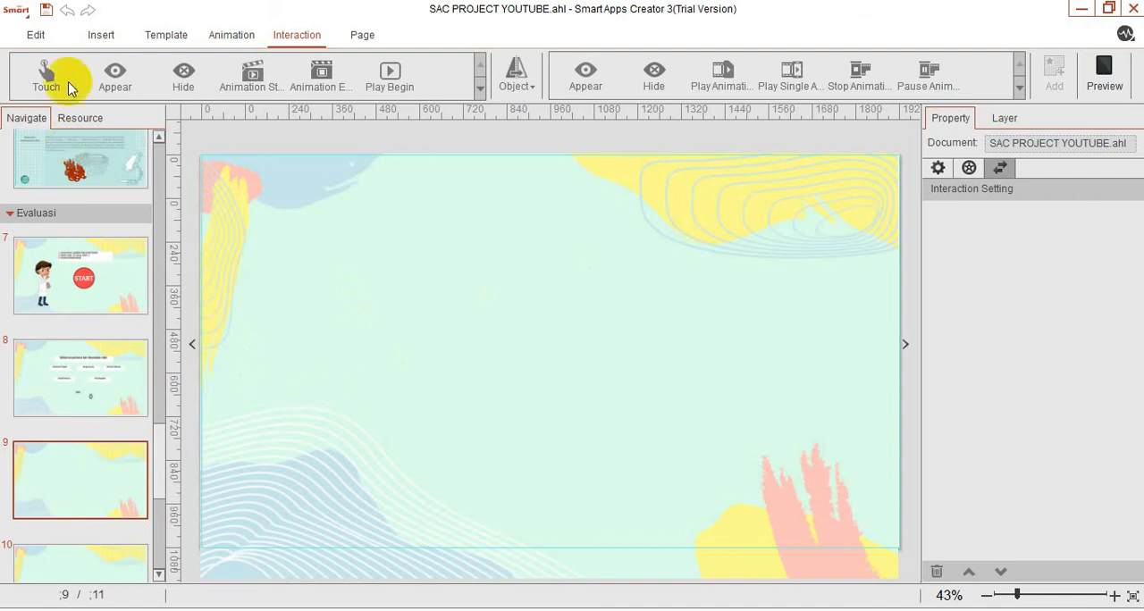
click(97, 33)
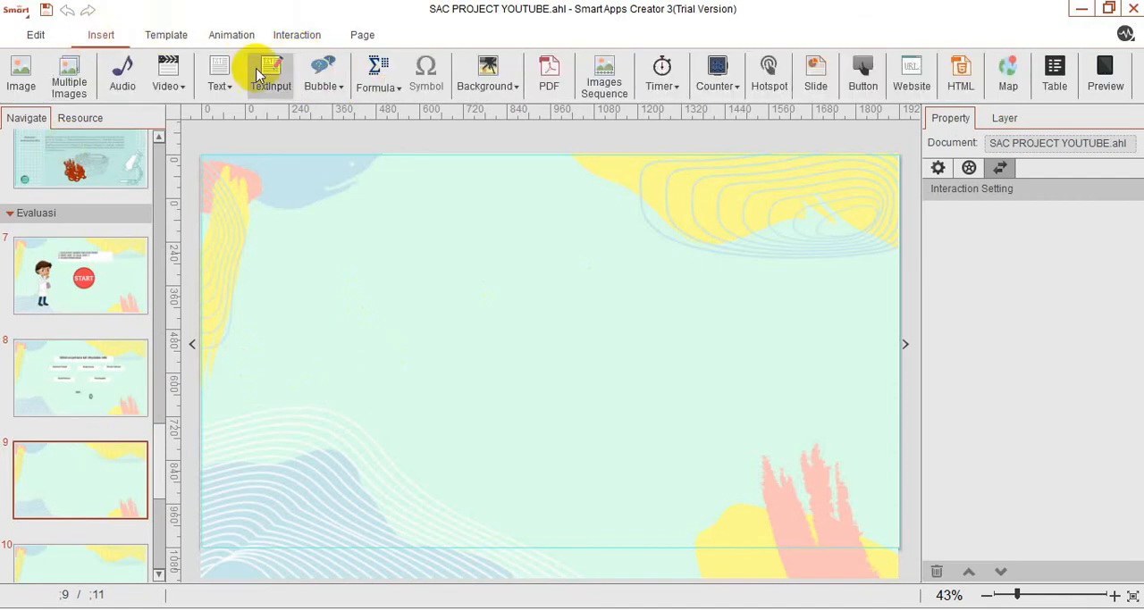
click(219, 78)
click(258, 115)
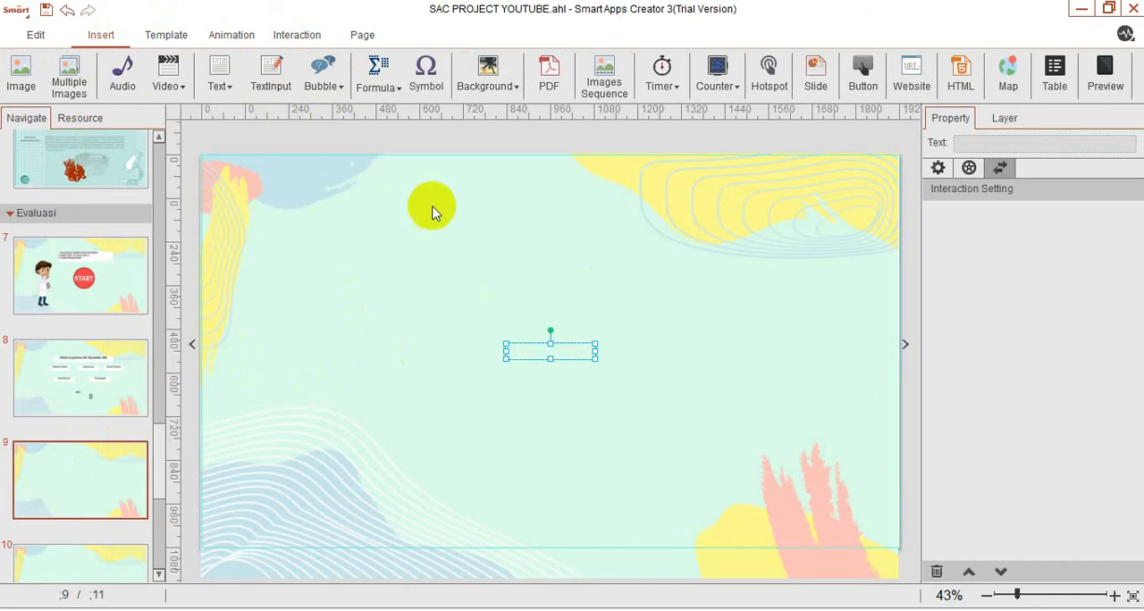
drag(593, 357, 722, 390)
drag(668, 415, 500, 304)
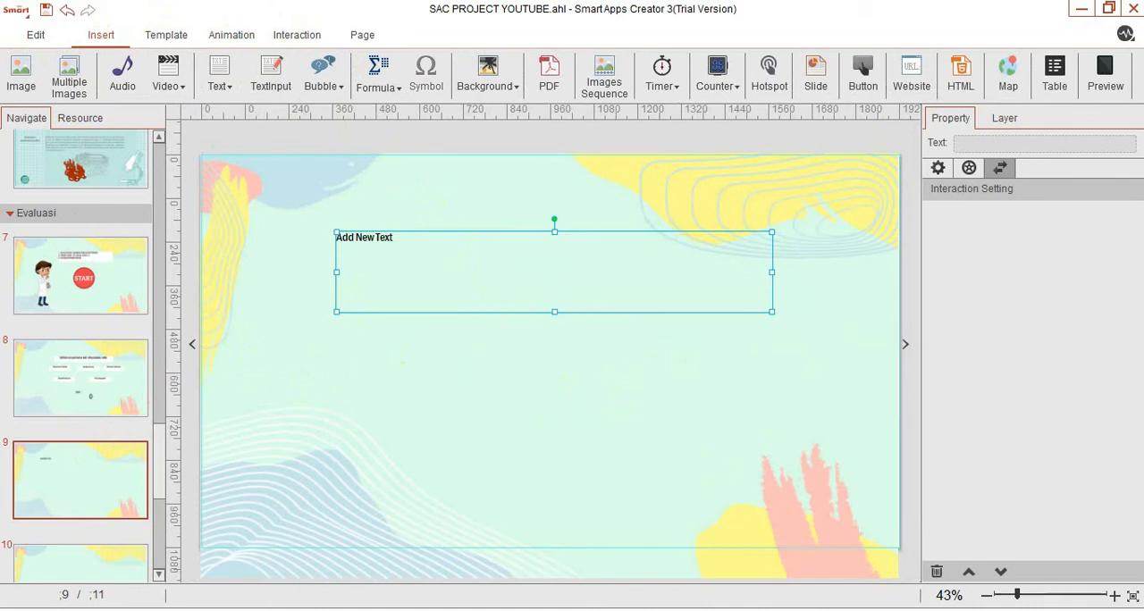
Copy question 2, from "Perhatikan ciri berikut:" to "pada nomor:", from the MATERI SEL WORD document into page 9's text box.
mouse_move(780, 581)
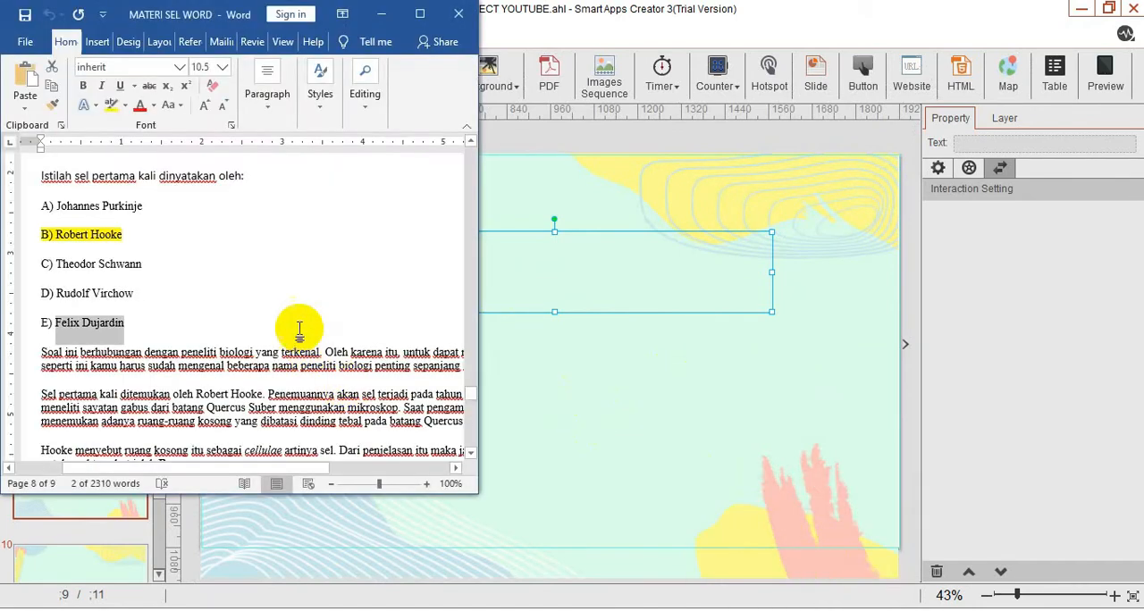
click(298, 327)
scroll(299, 327, down, 5)
scroll(298, 323, up, 1)
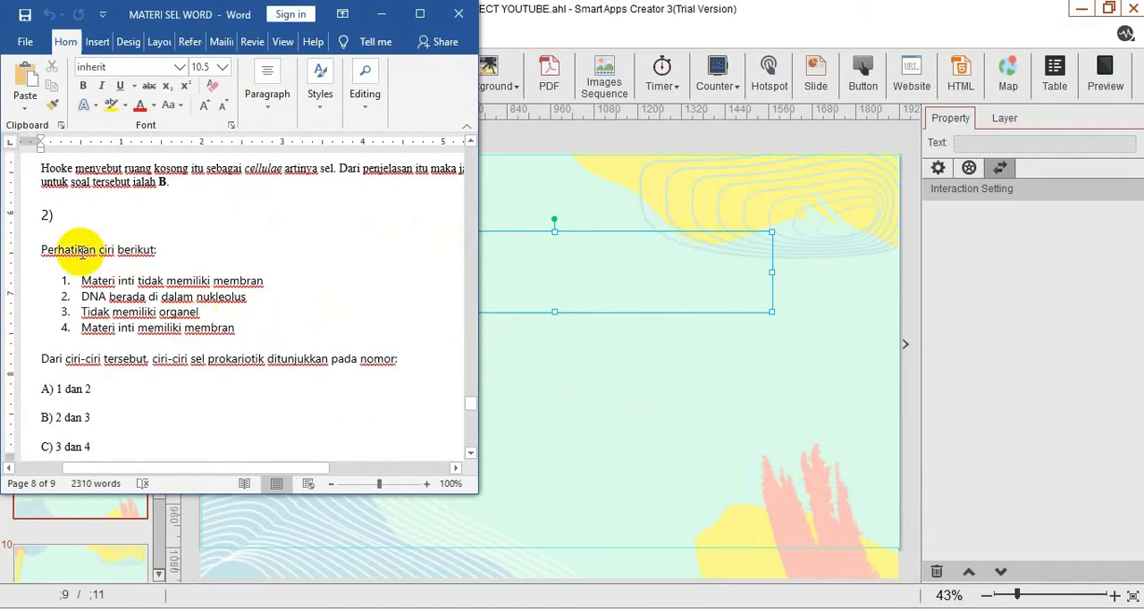
drag(29, 249, 399, 368)
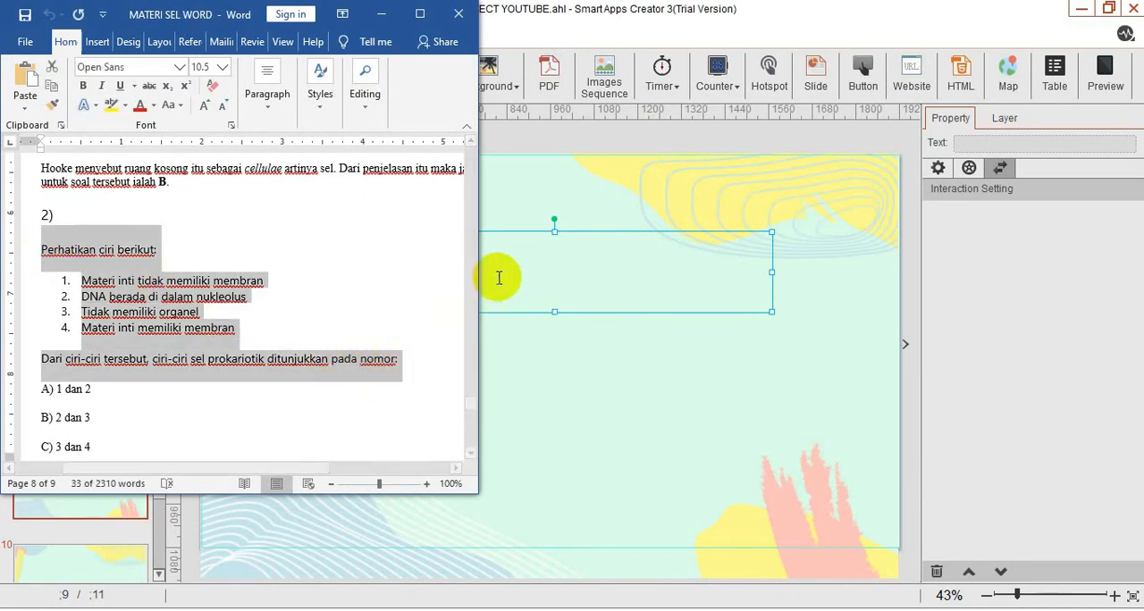
click(411, 251)
key(ctrl+v)
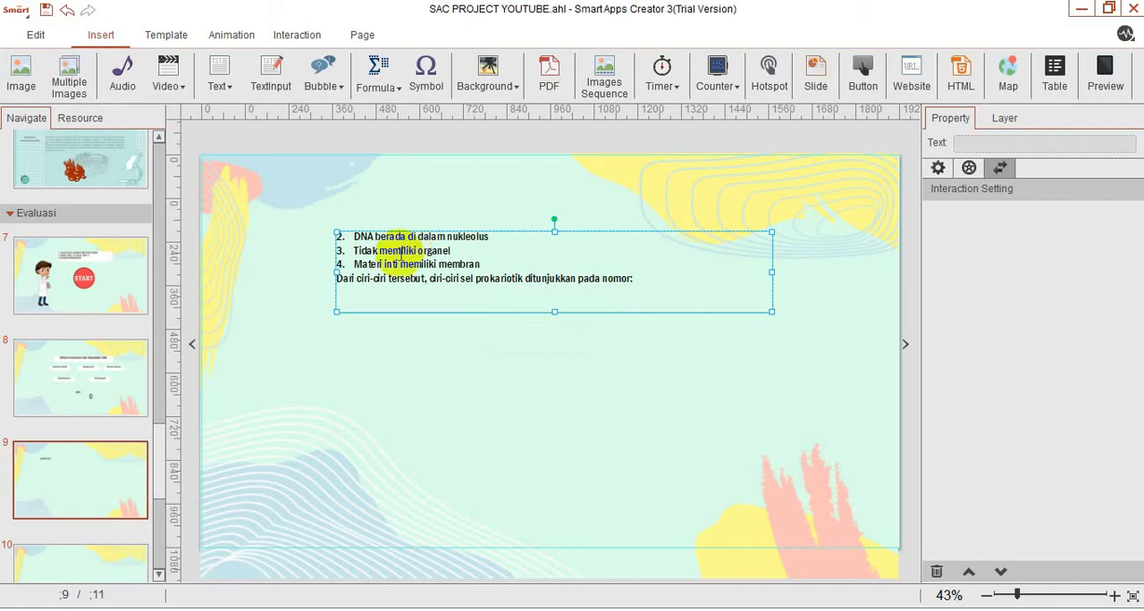
key(BackSpace)
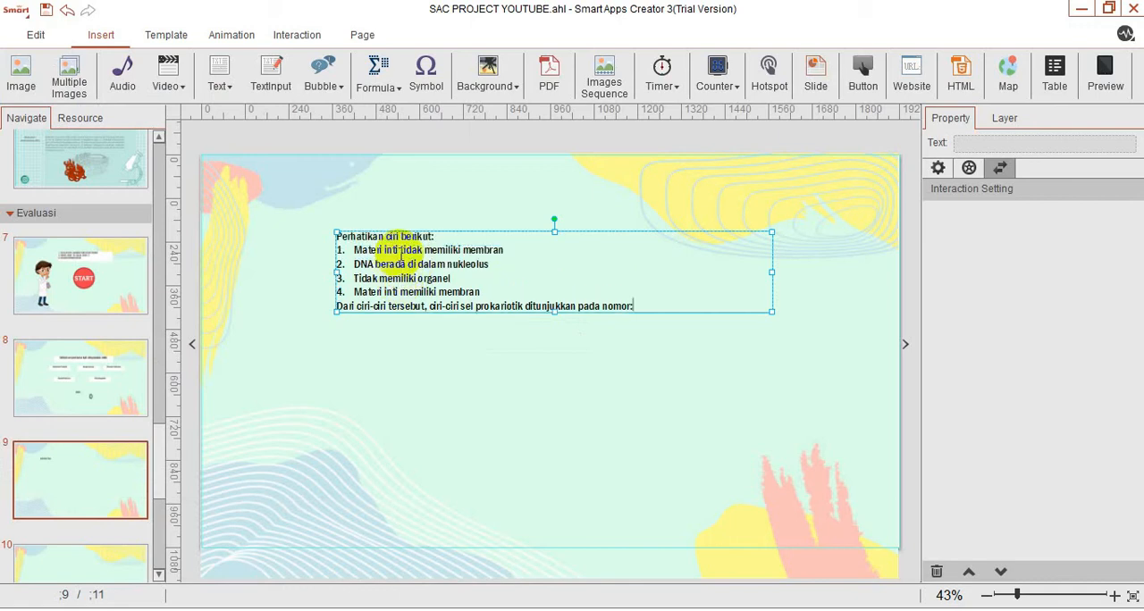
Widen the question text box slightly and give it a white background fill.
click(463, 264)
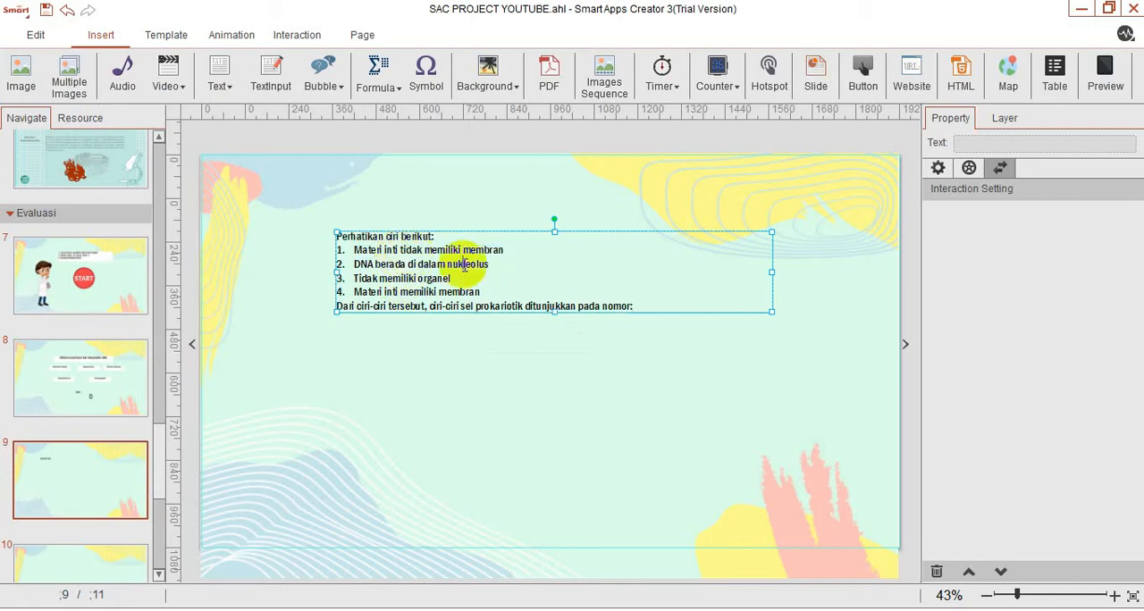
drag(770, 272, 782, 273)
click(554, 288)
click(618, 334)
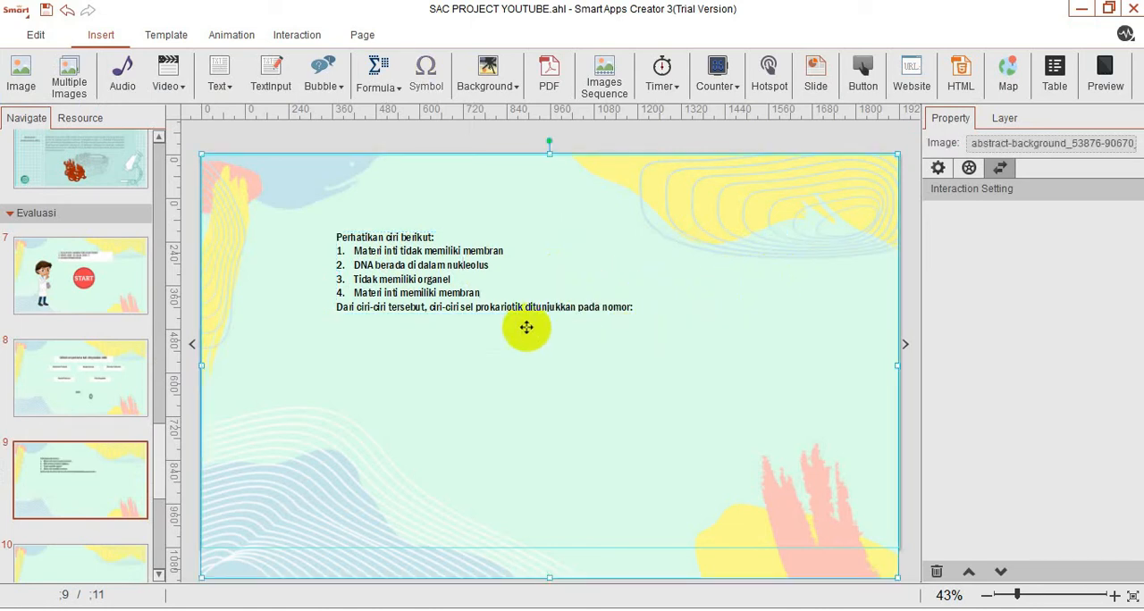
double_click(427, 292)
key(ctrl+a)
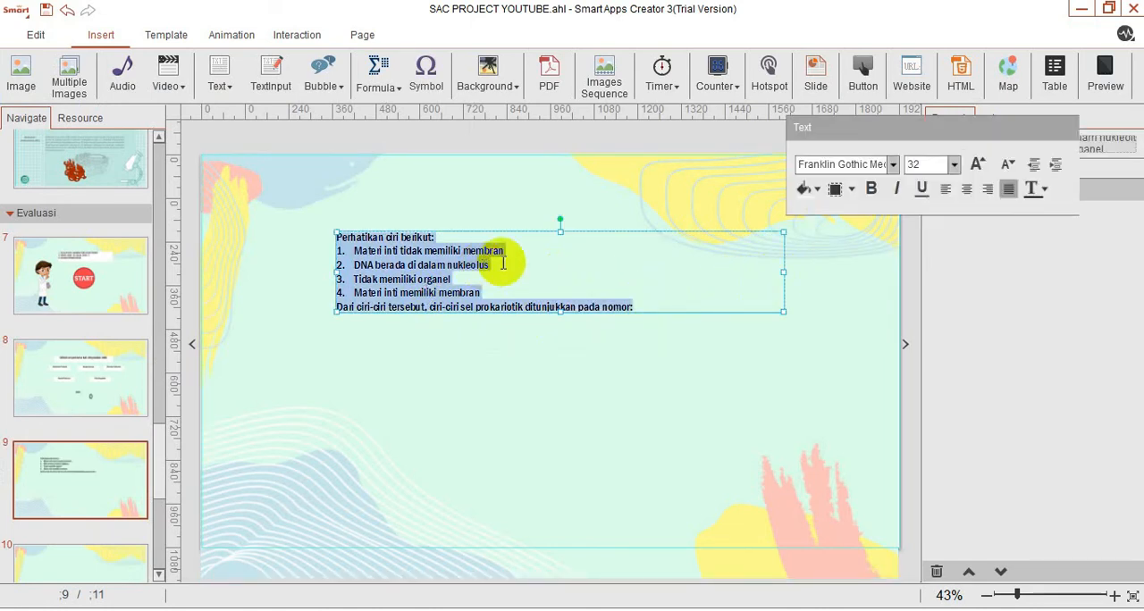
click(822, 189)
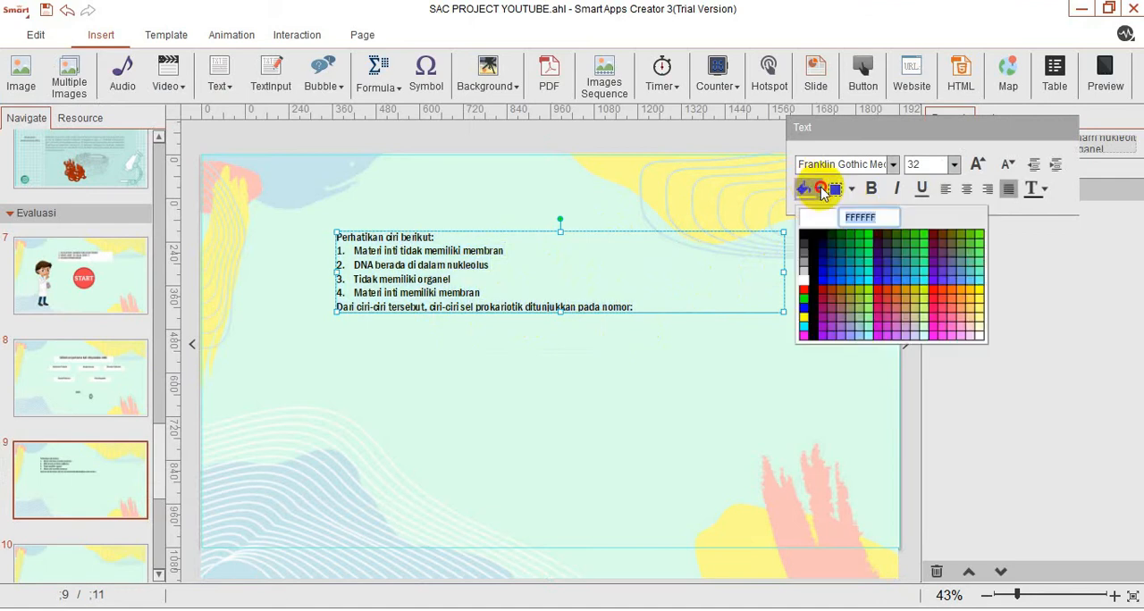
click(801, 276)
click(519, 369)
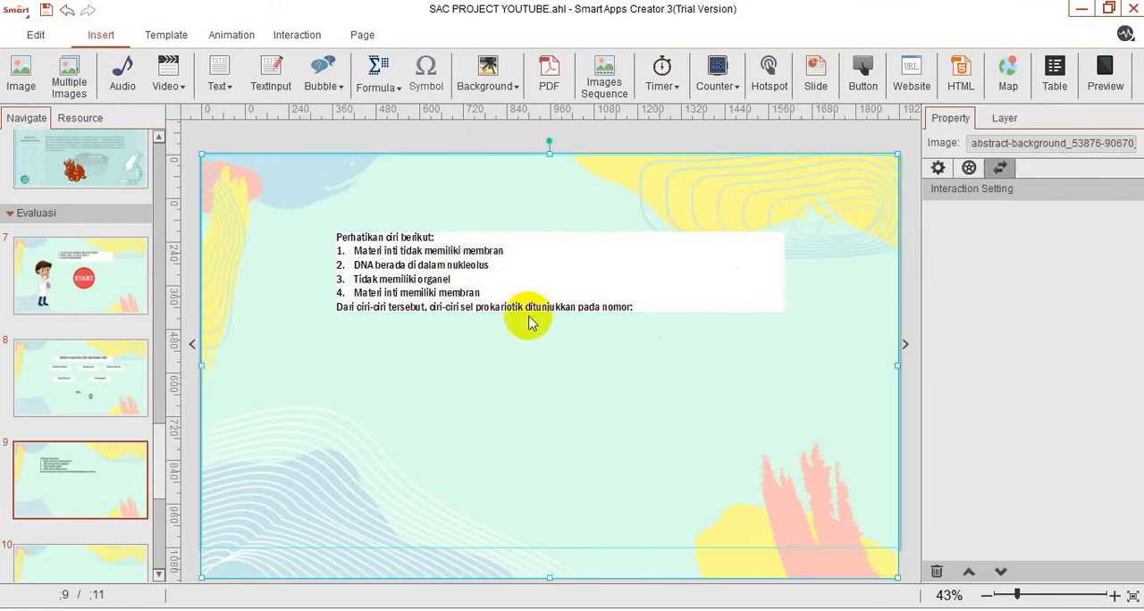
Extend the question box slightly below its last line and move it a little higher on the page.
click(542, 310)
drag(561, 312, 560, 325)
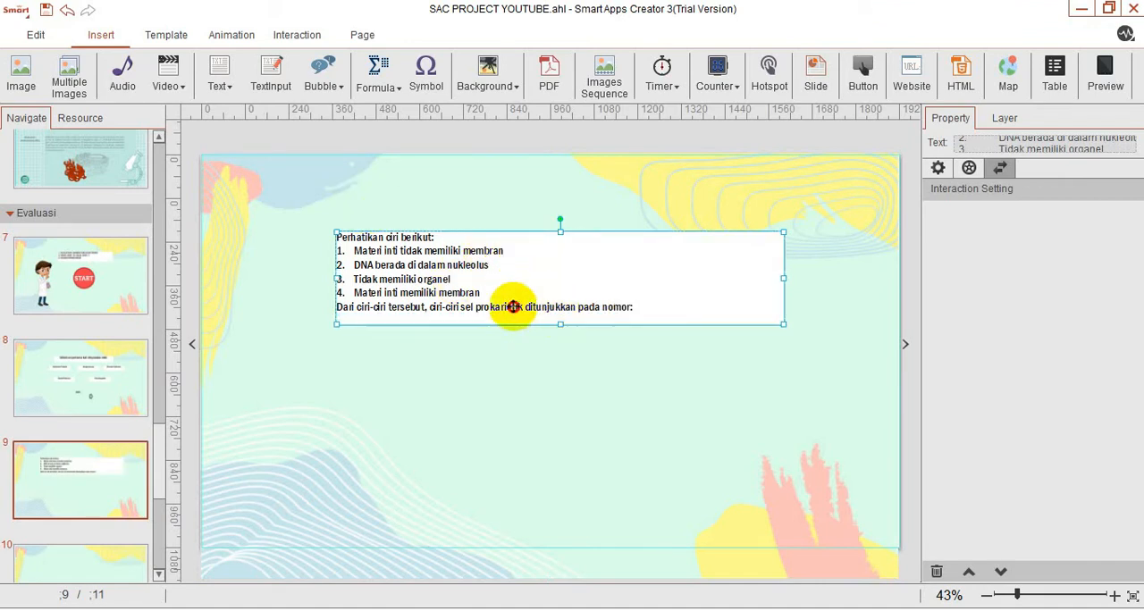
mouse_move(504, 323)
mouse_down()
mouse_move(510, 294)
mouse_move(506, 303)
mouse_up()
click(369, 404)
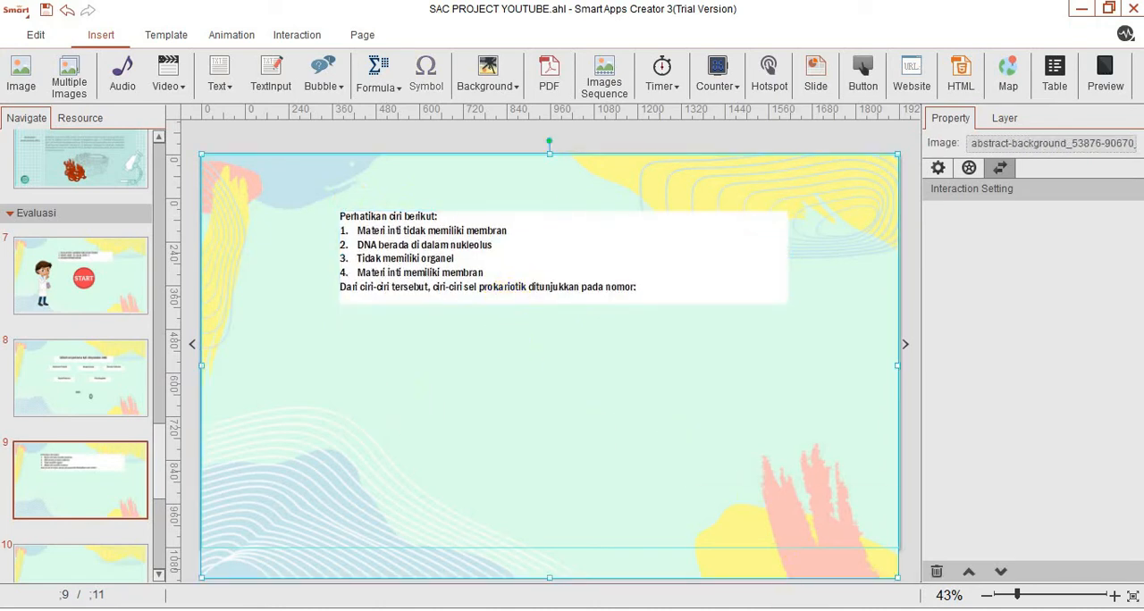
Insert a horizontal text box below the question and paste in the first answer option, "1 dan 2", from the Word document.
mouse_move(802, 610)
click(219, 76)
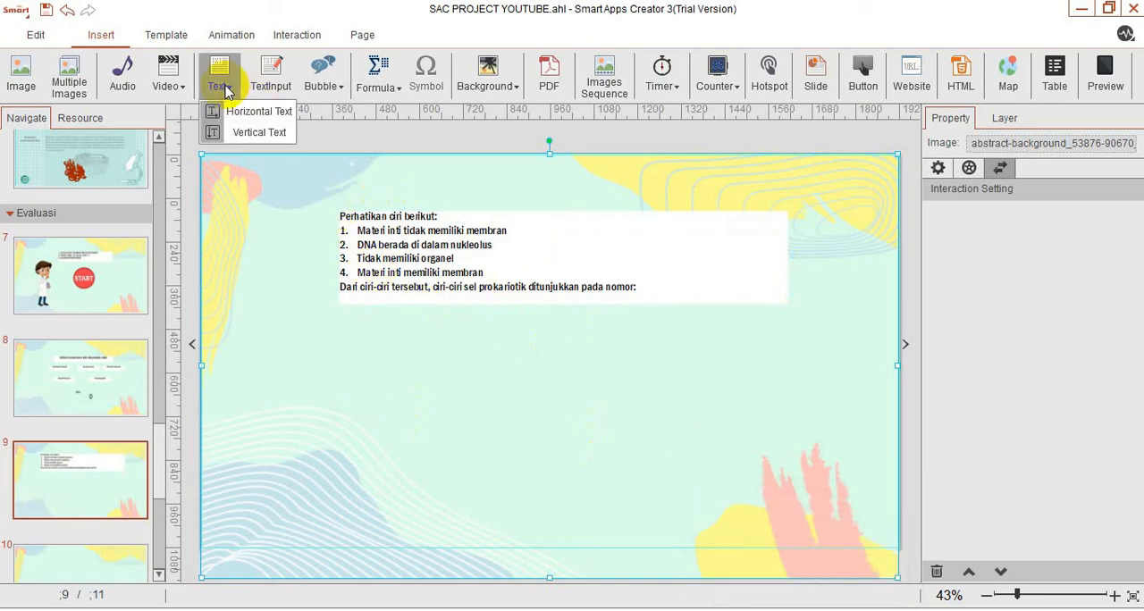
click(239, 111)
mouse_move(791, 605)
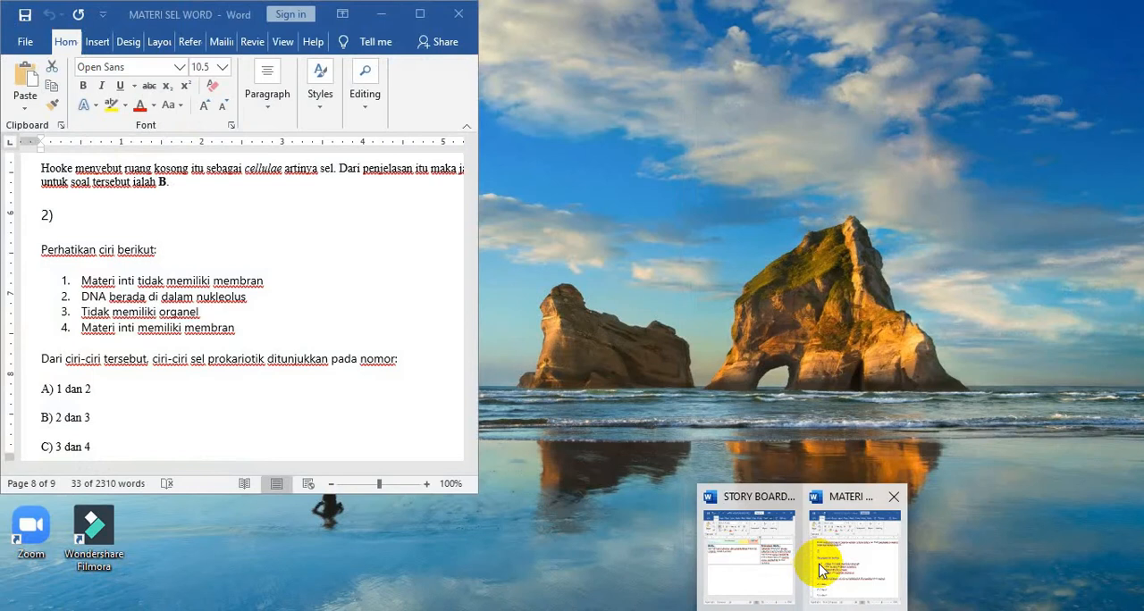
click(811, 555)
triple_click(95, 392)
key(ctrl+c)
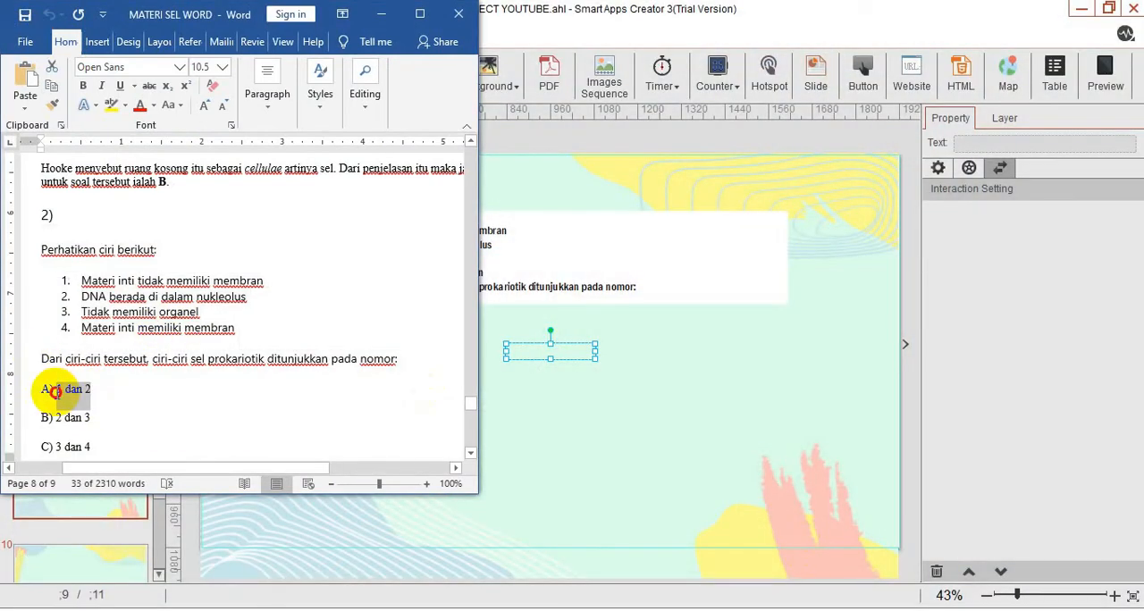
click(542, 351)
key(ctrl+v)
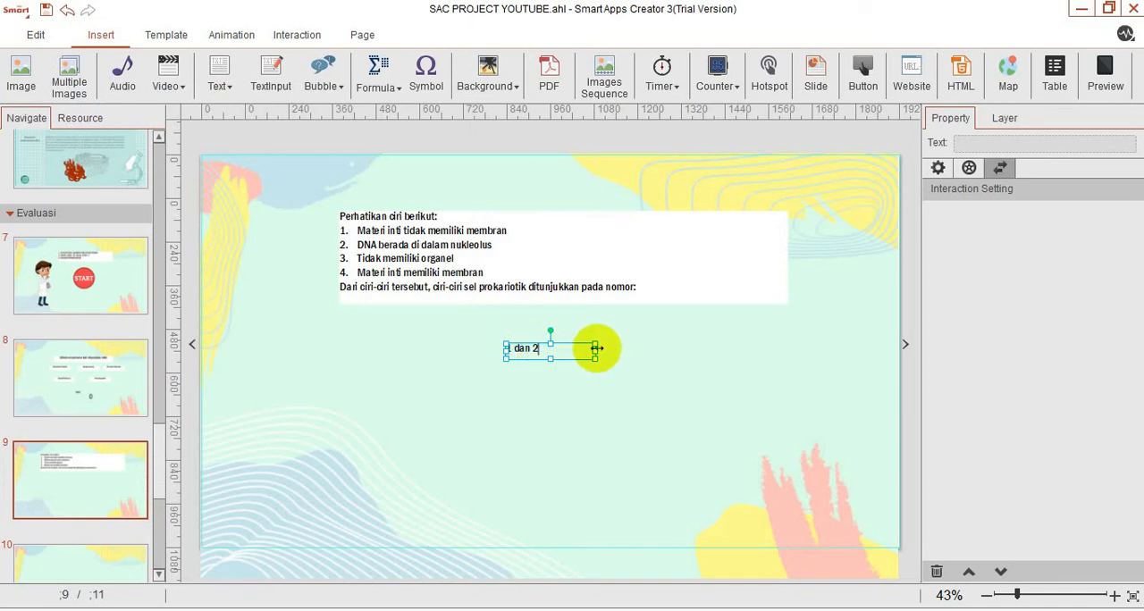
Centre the "1 dan 2" text on a white fill and place its box below the question's left end.
key(ctrl+a)
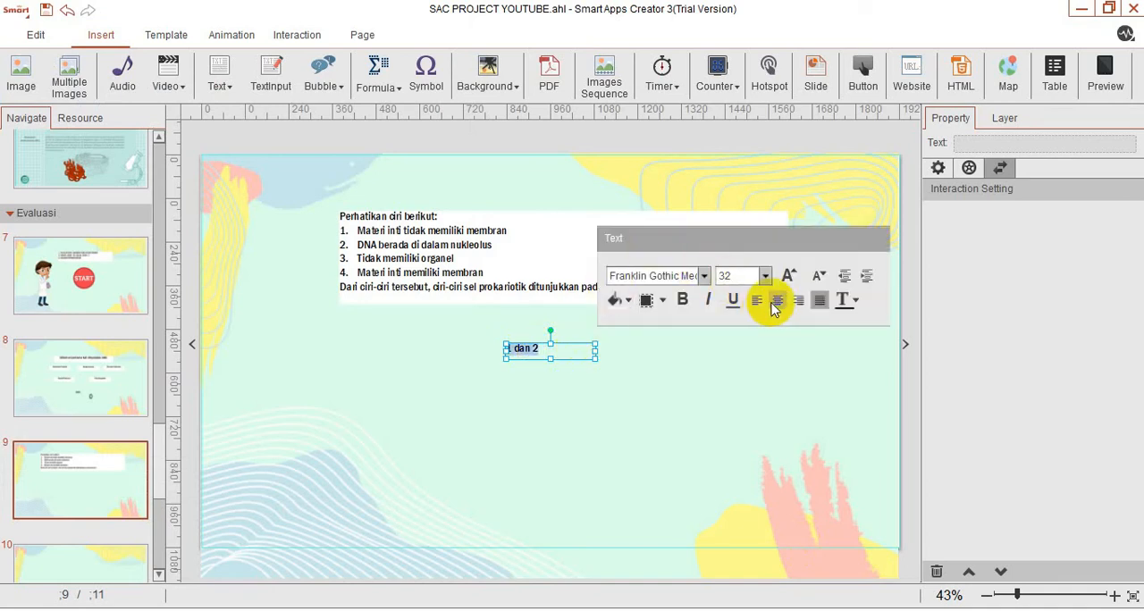
click(634, 304)
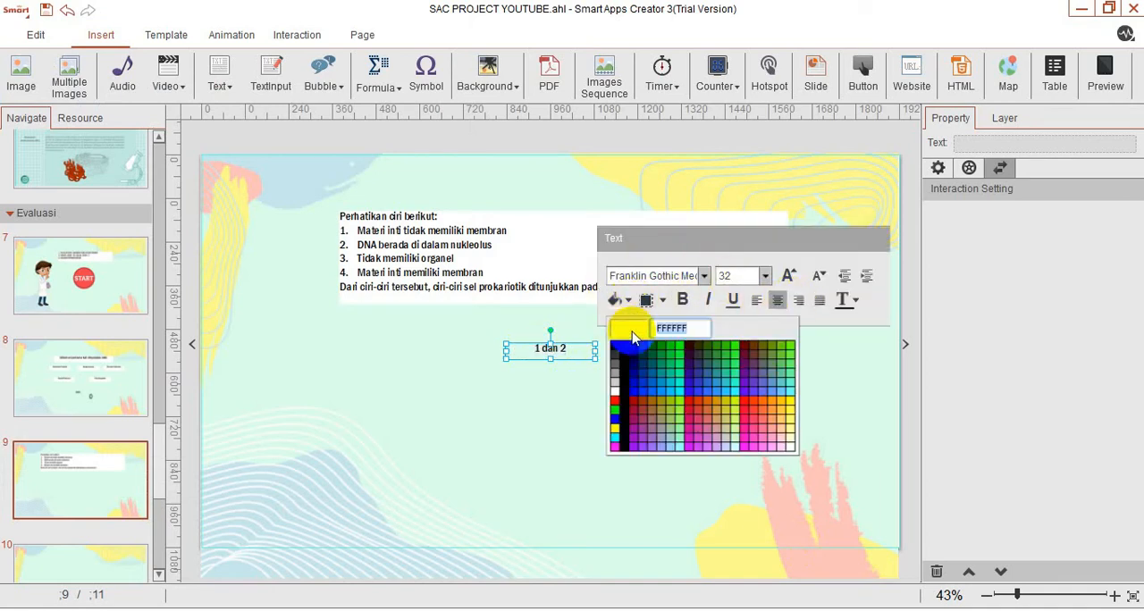
click(617, 388)
click(703, 384)
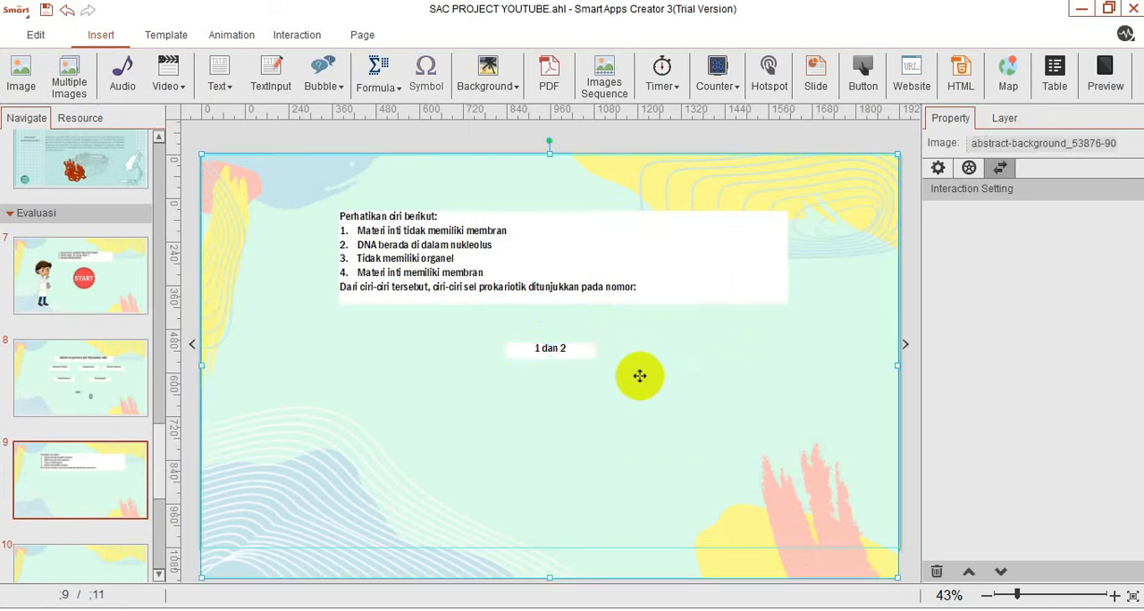
click(581, 357)
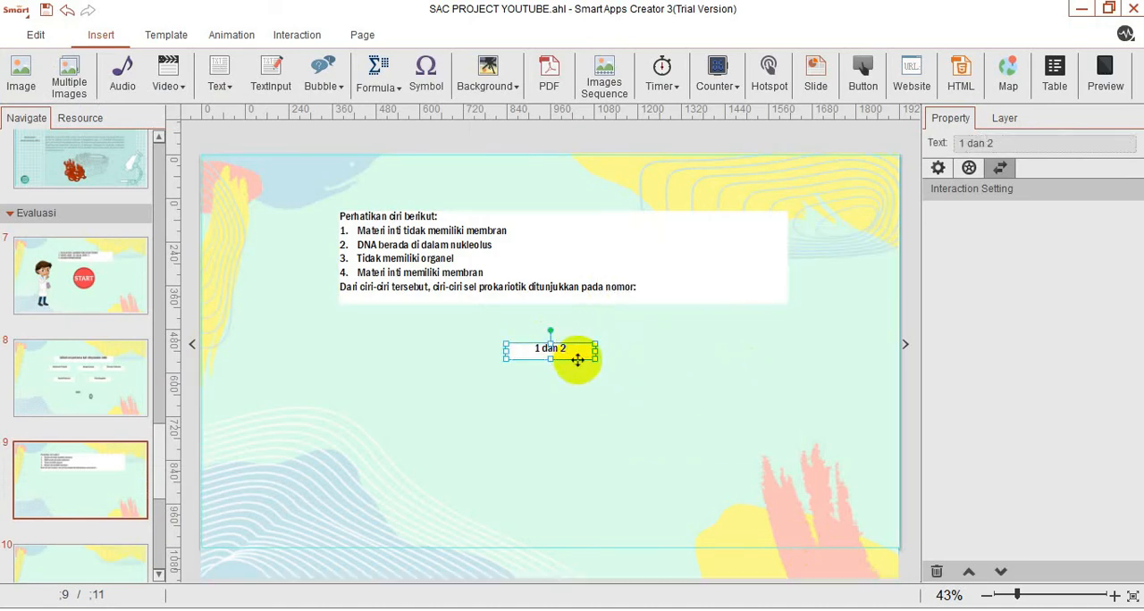
drag(555, 356, 391, 344)
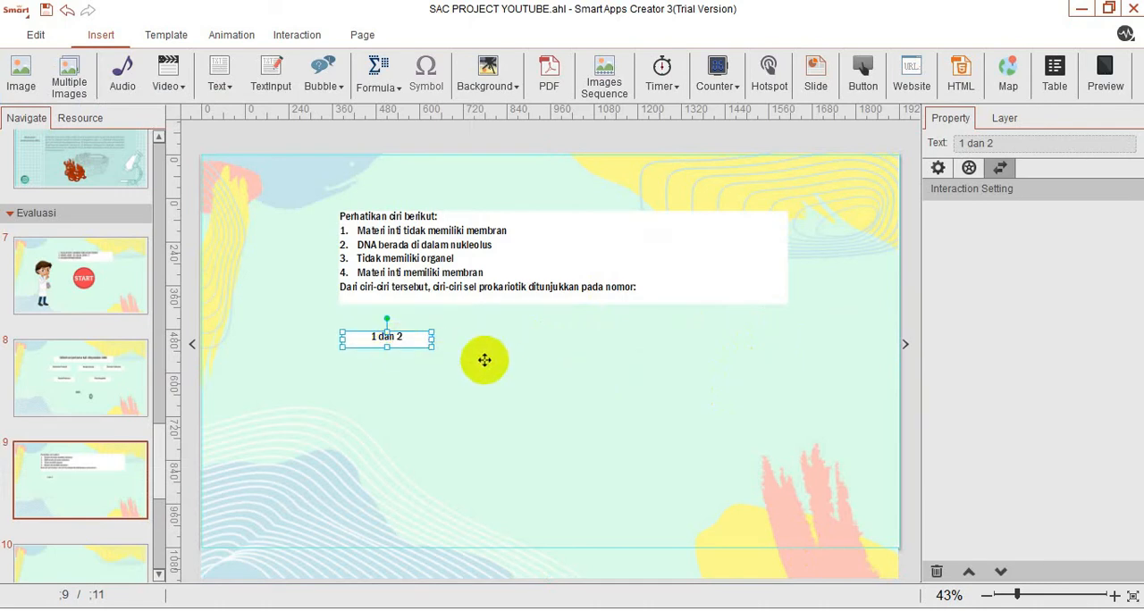
Duplicate the "1 dan 2" box, place the copy beside it in the same row, and change its text to "2 dan 3".
click(492, 359)
key(ctrl+v)
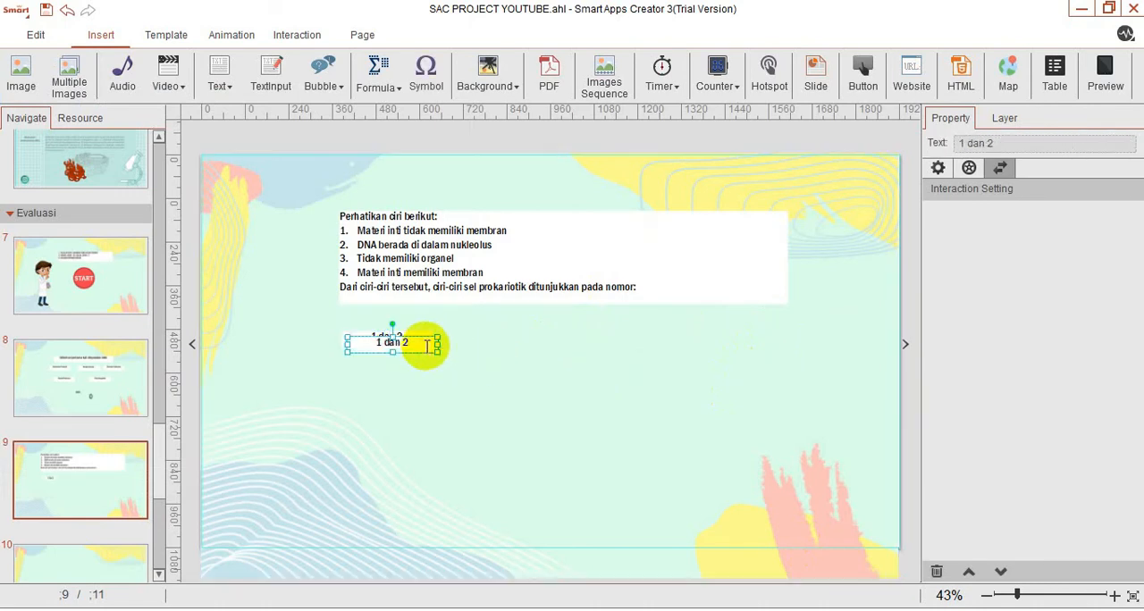
drag(429, 349, 534, 343)
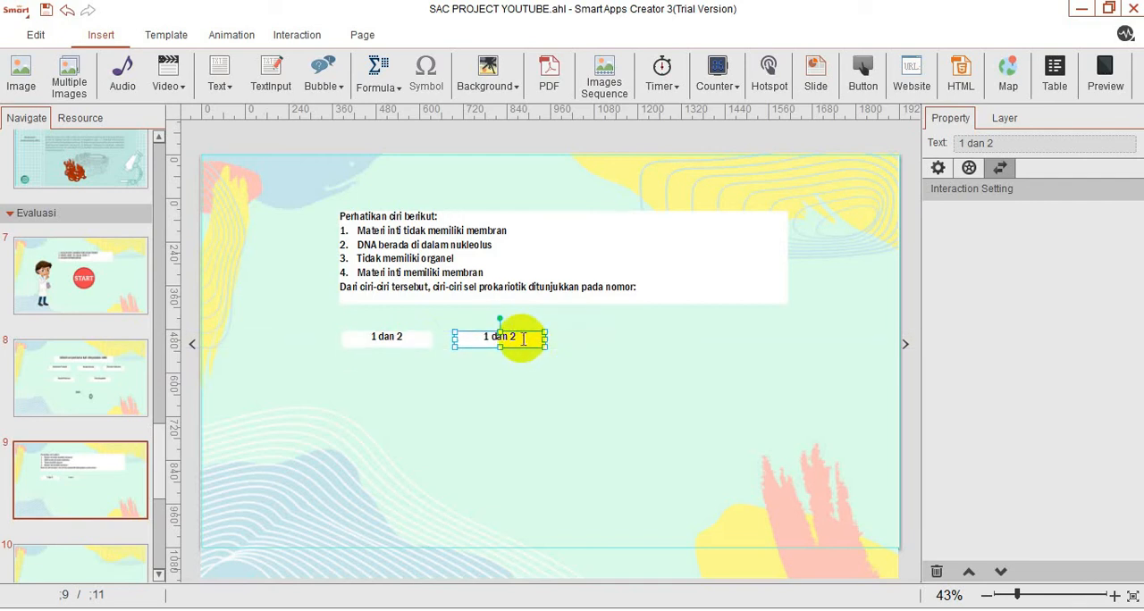
double_click(471, 337)
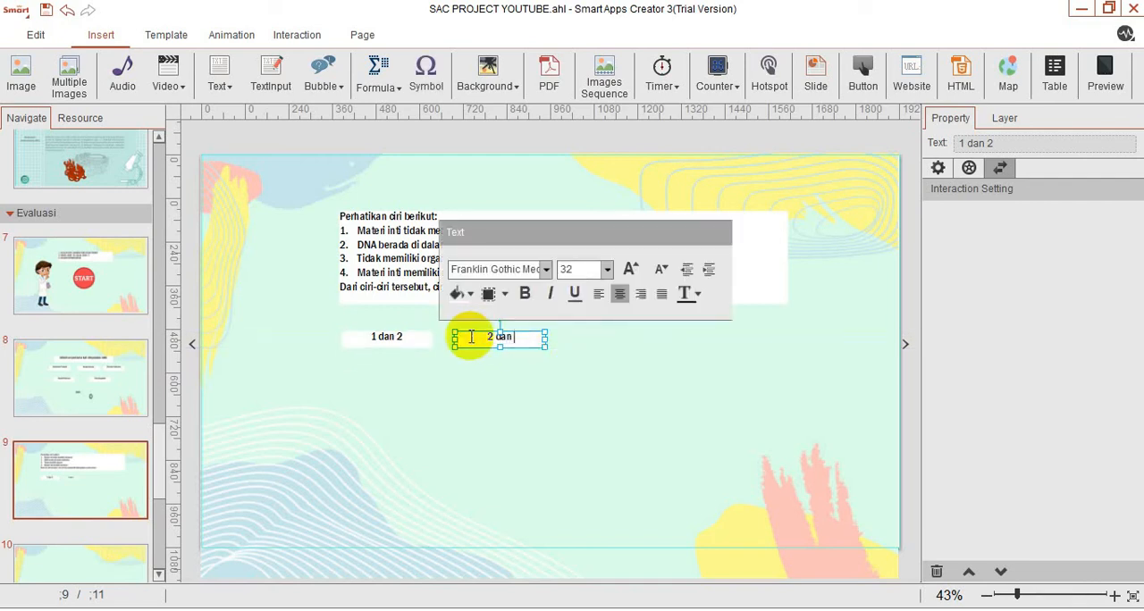
text(2 dan 3)
click(536, 385)
click(536, 383)
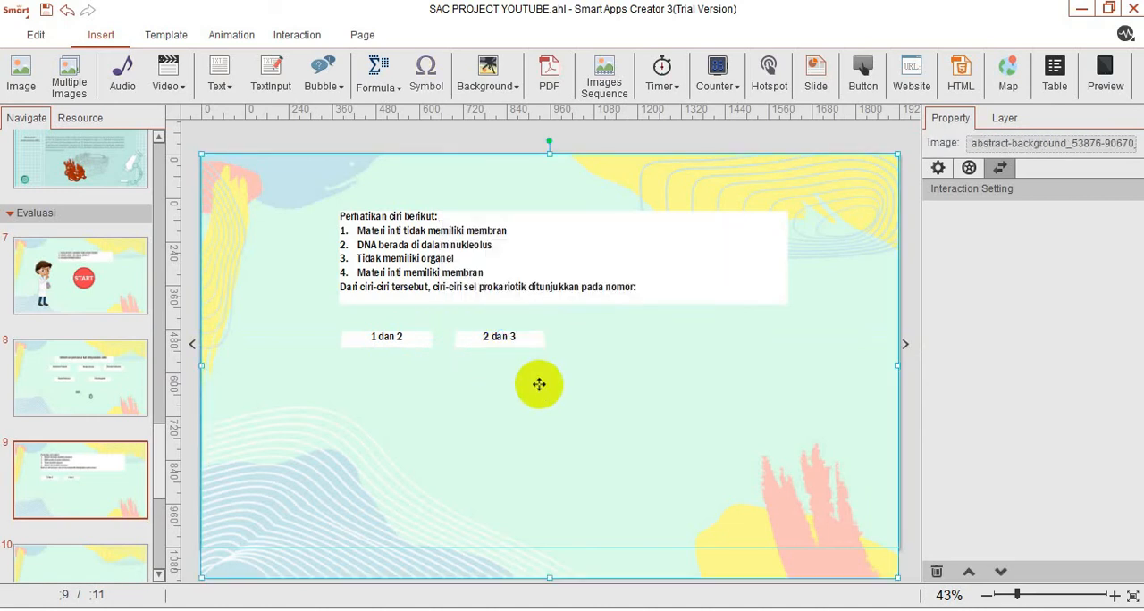
Add a third answer box reading "3 dan 4" at the right end of the row and shift "2 dan 3" midway between its neighbours.
key(ctrl+v)
drag(420, 351, 734, 350)
click(532, 340)
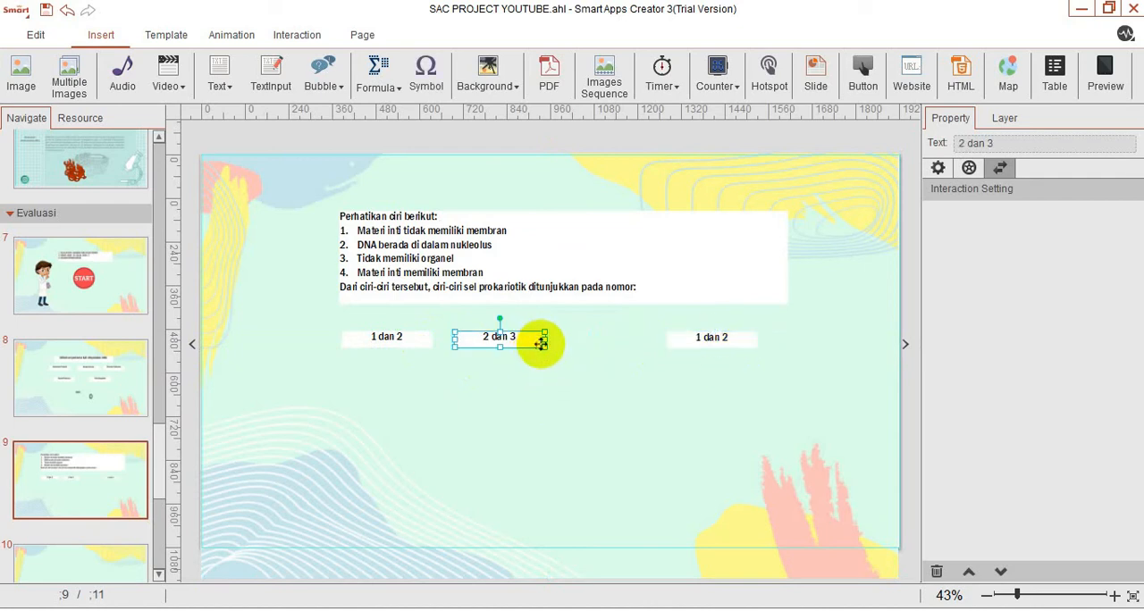
drag(533, 345, 585, 346)
click(732, 341)
double_click(710, 337)
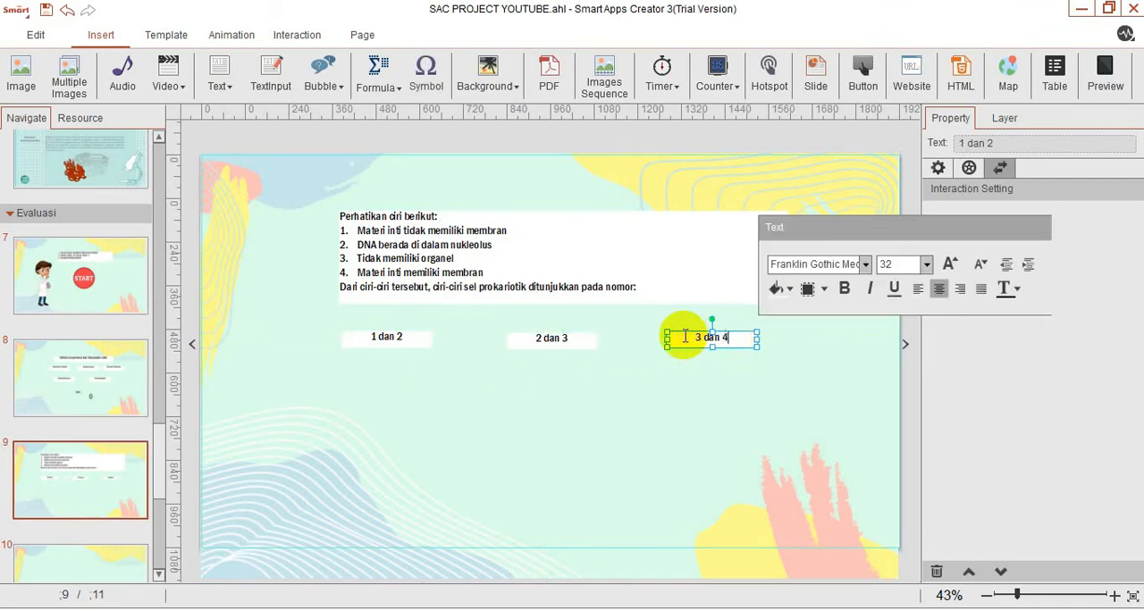
text(3 dan 4)
click(531, 455)
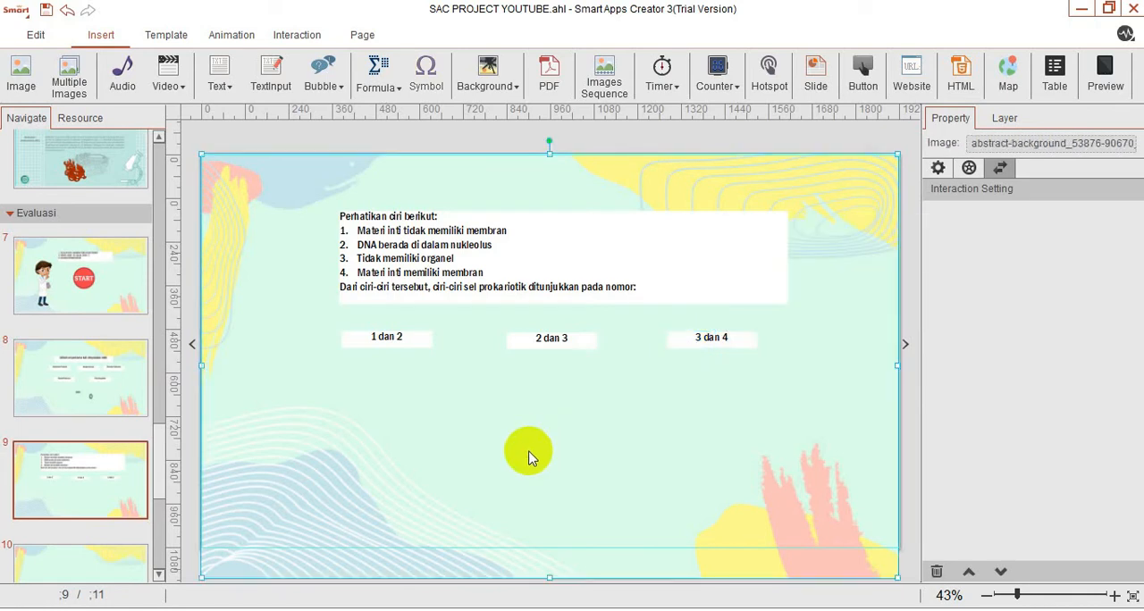
Add a copied answer box in a second row and set its text to option D from the Word document, "2 dan 4".
key(ctrl+v)
drag(433, 362, 497, 402)
mouse_move(801, 607)
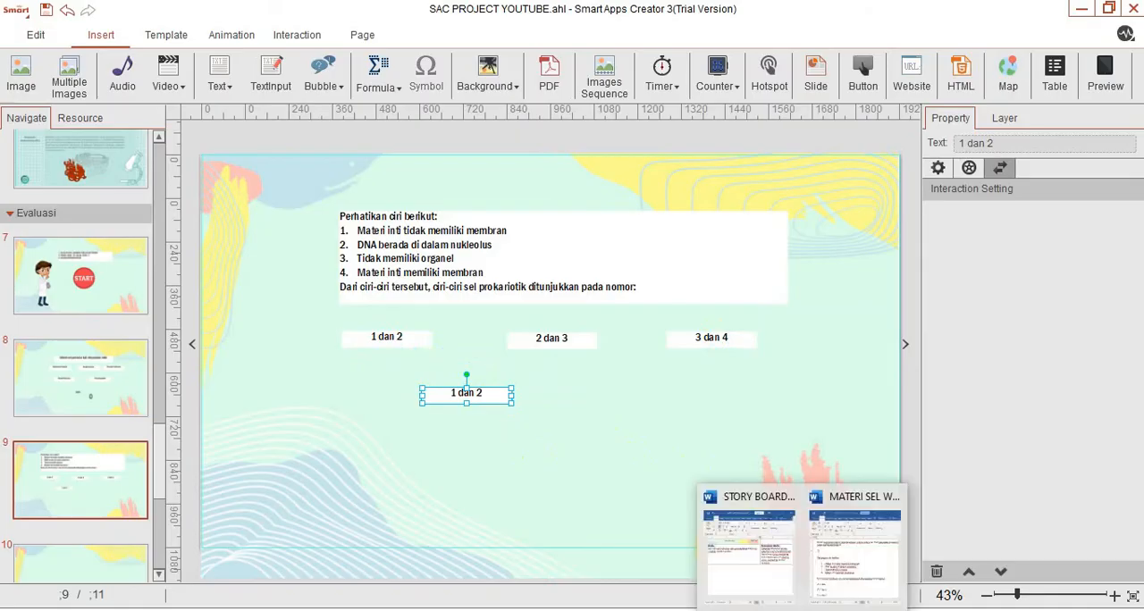
mouse_move(824, 565)
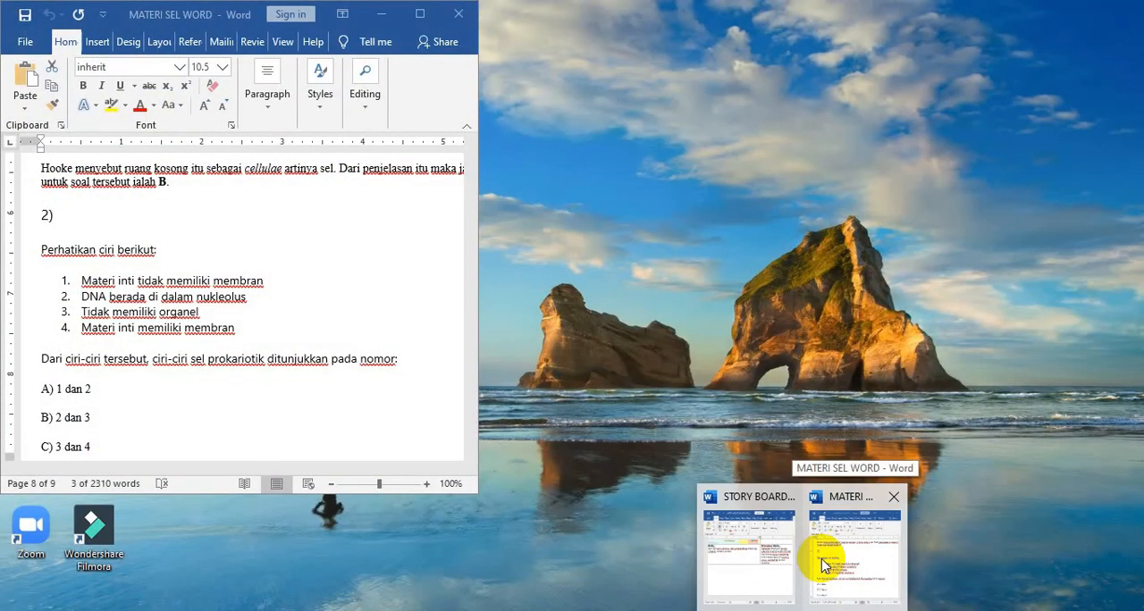
click(822, 559)
drag(474, 407, 480, 411)
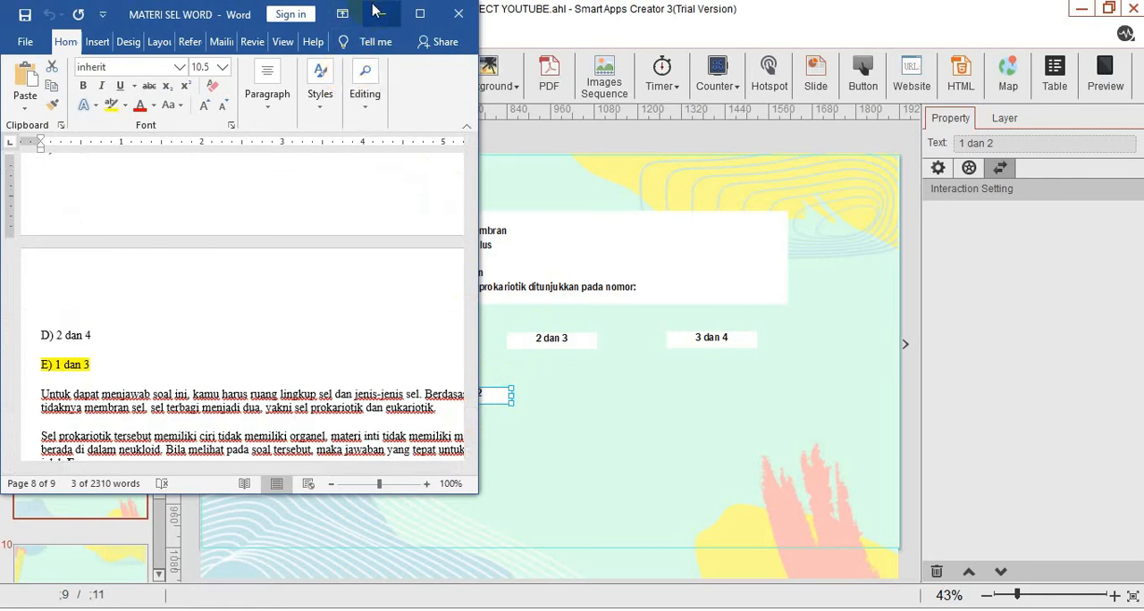
click(381, 14)
double_click(491, 394)
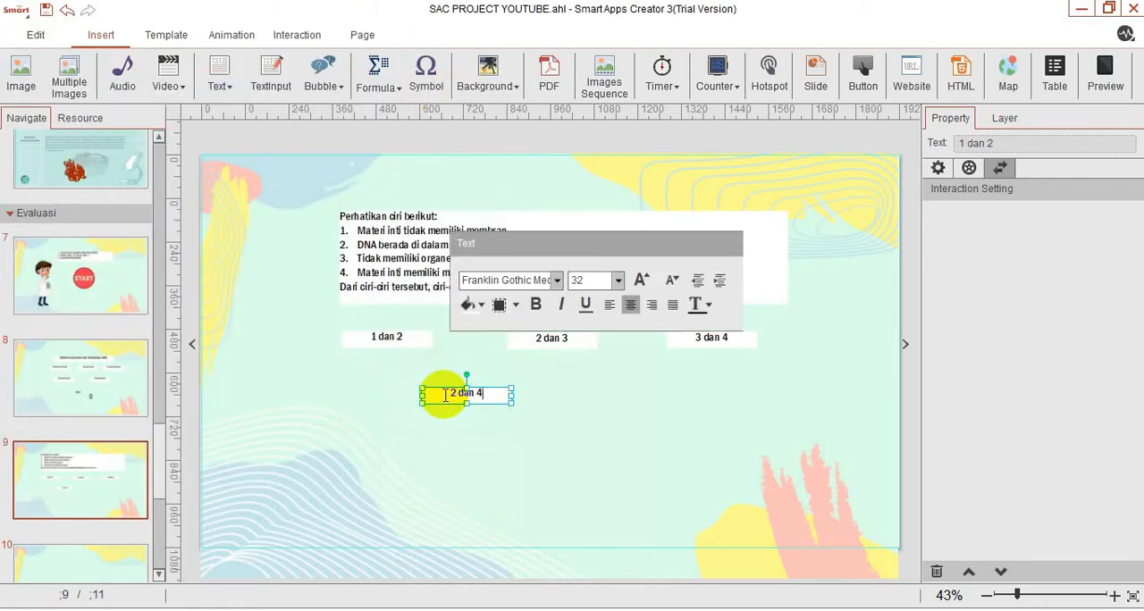
click(537, 384)
Add a fifth answer box reading "1 dan 3" in the second row, level with "2 dan 4".
key(ctrl+v)
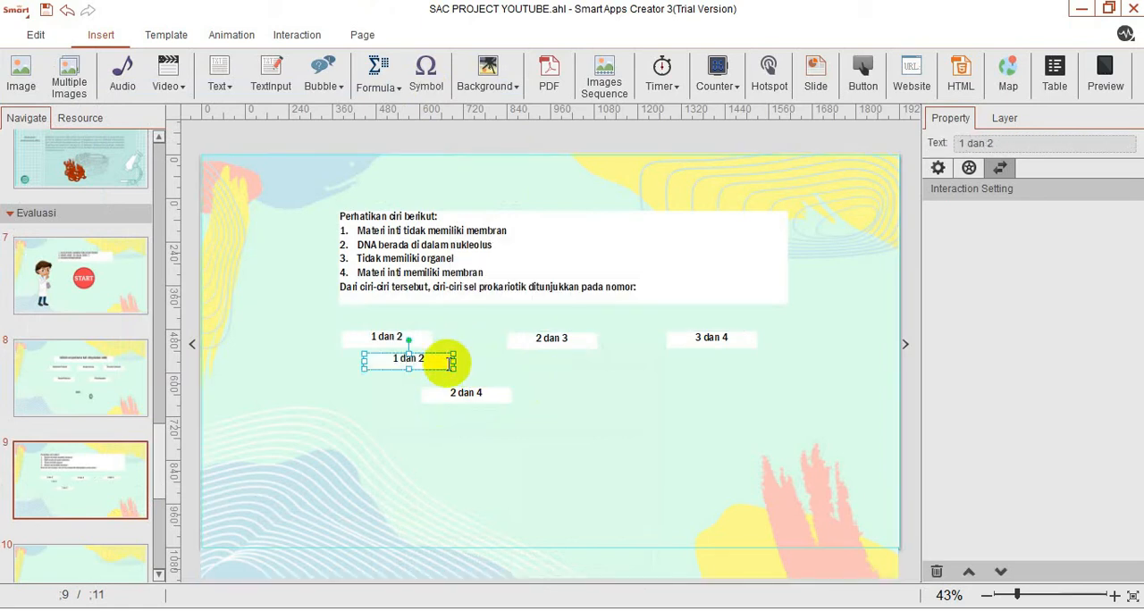
drag(444, 366, 672, 396)
double_click(636, 392)
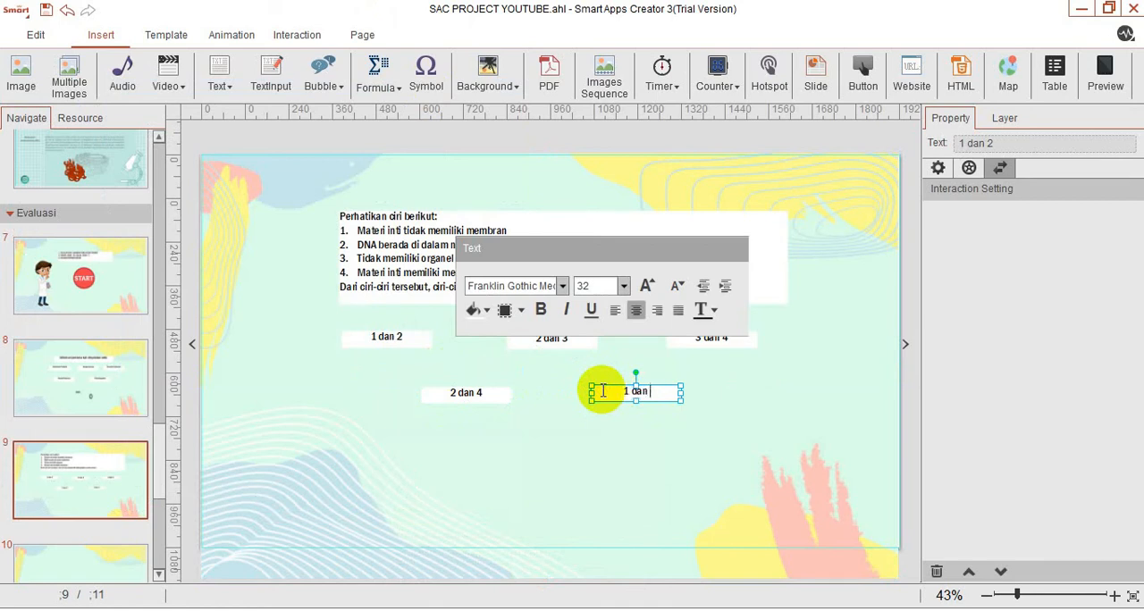
click(683, 484)
click(671, 389)
drag(675, 401, 676, 401)
click(667, 426)
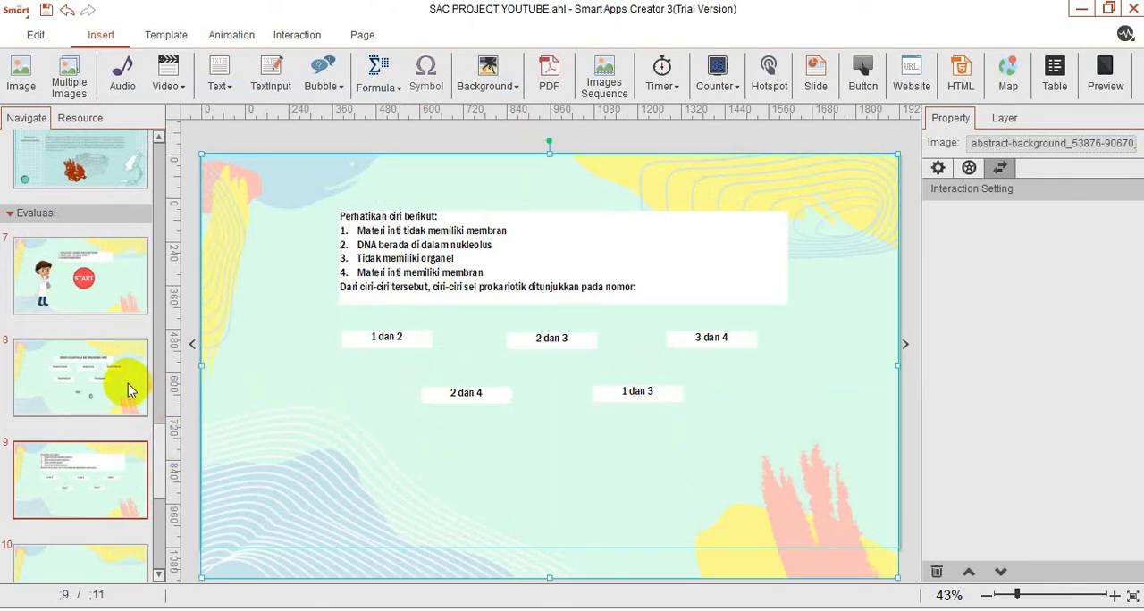
On page 8, select the Johannes Purkinje and Robert Hooke hotspots together with the red cross and green check images.
click(69, 396)
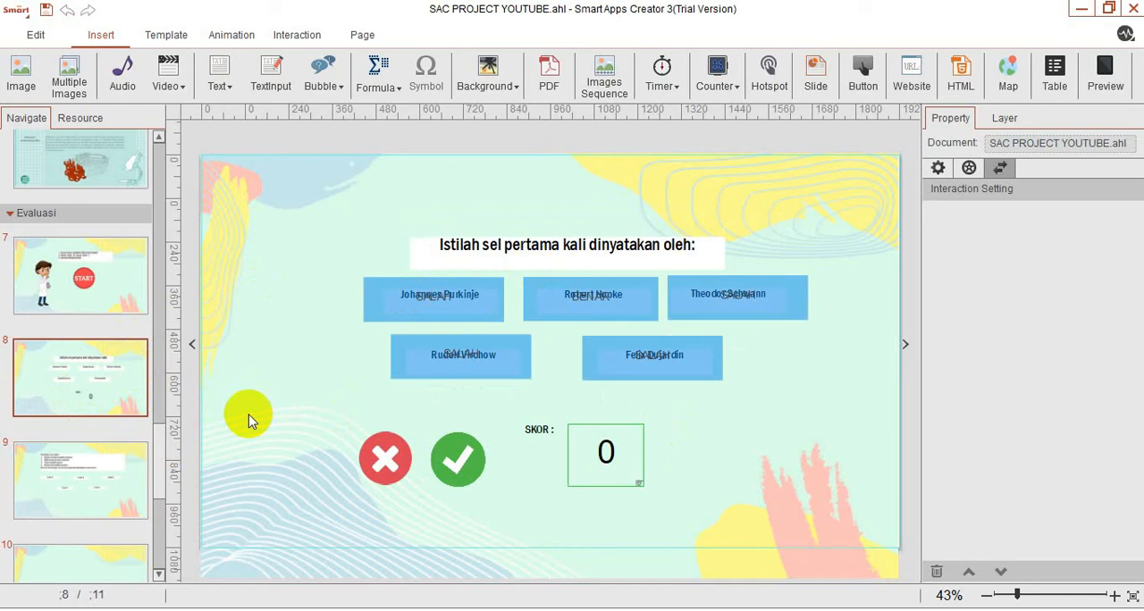
click(431, 301)
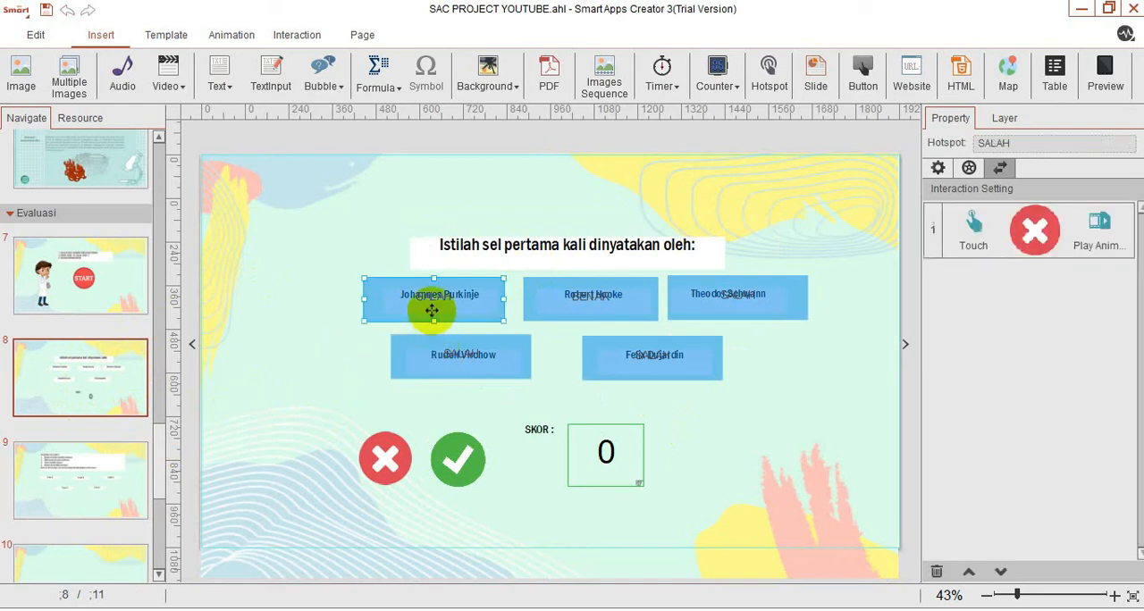
ctrl+click(593, 313)
ctrl+click(384, 458)
ctrl+click(474, 460)
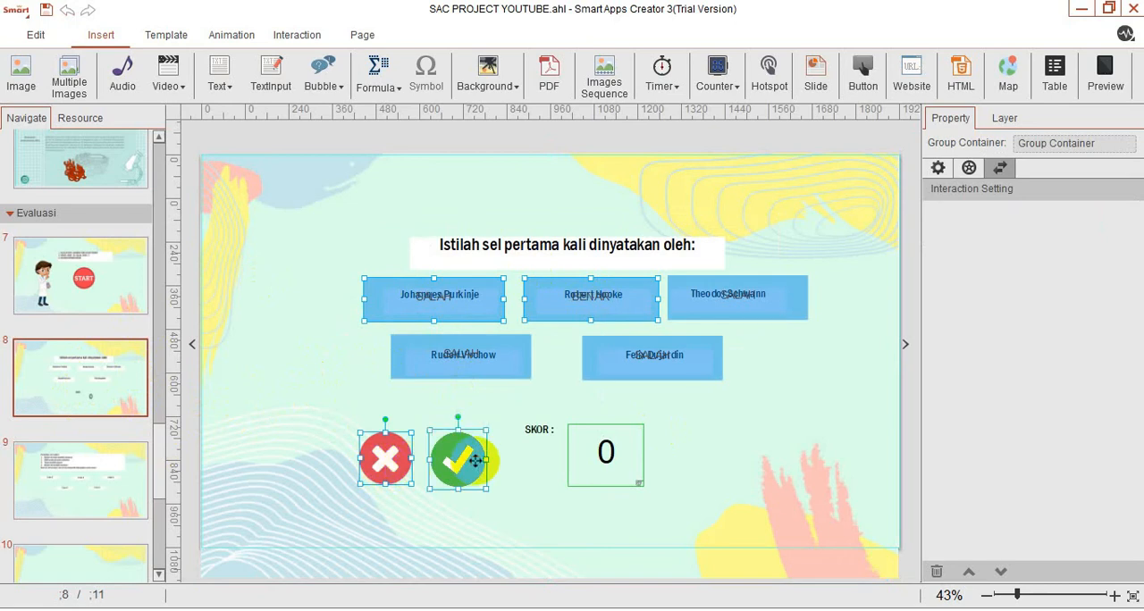